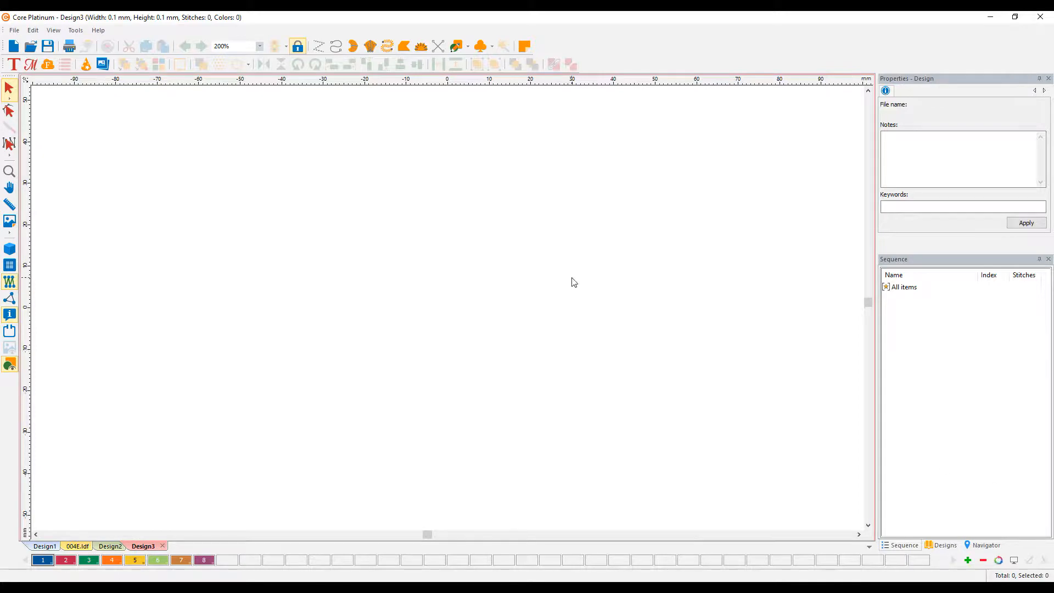
Open the Font Editor and load the Apache font from the catalog without overwriting existing characters
click(76, 30)
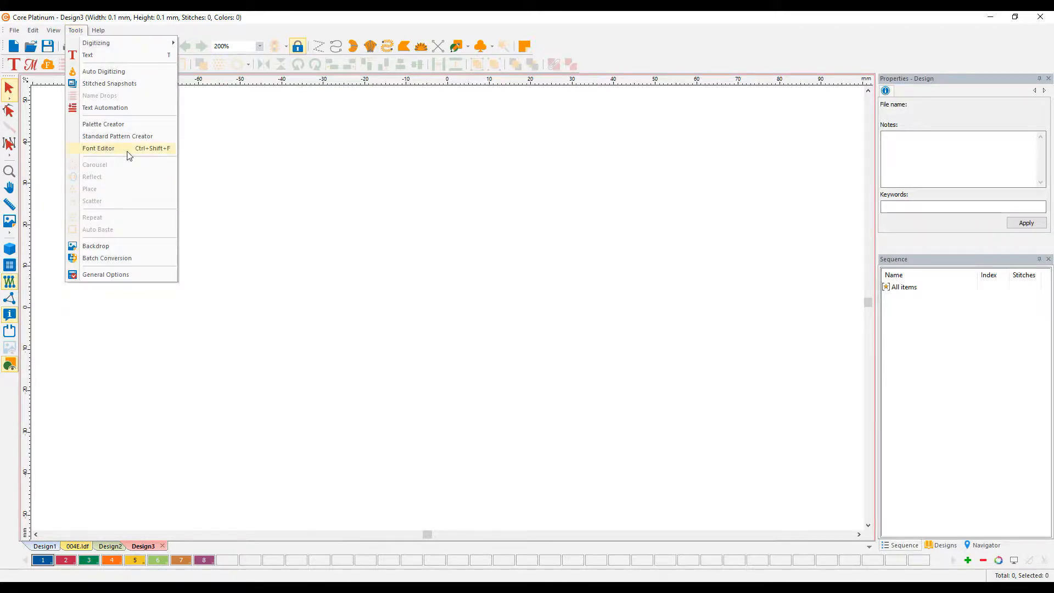
click(99, 148)
click(709, 104)
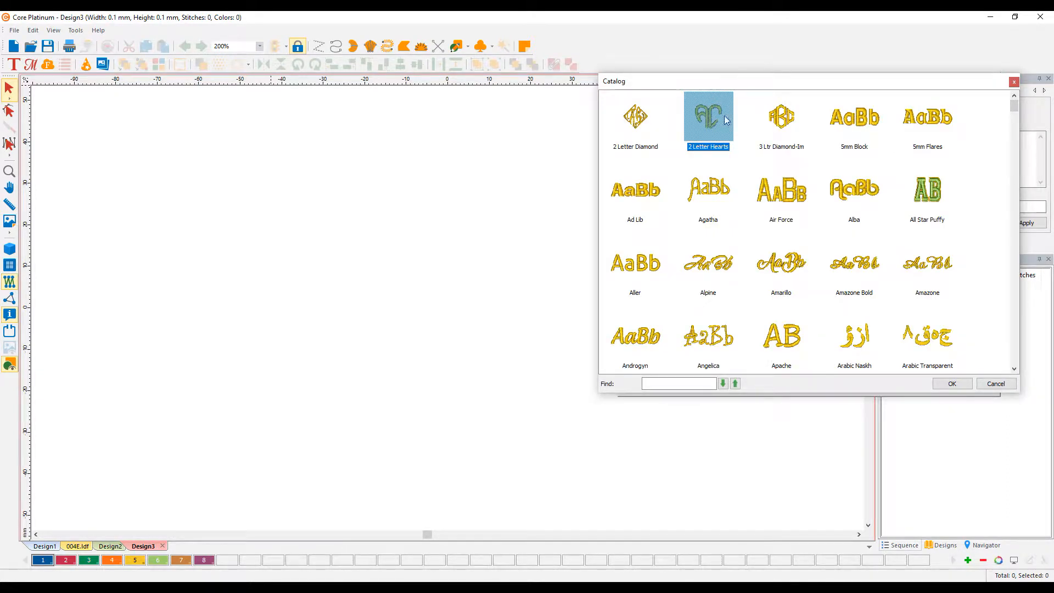
click(782, 339)
click(950, 385)
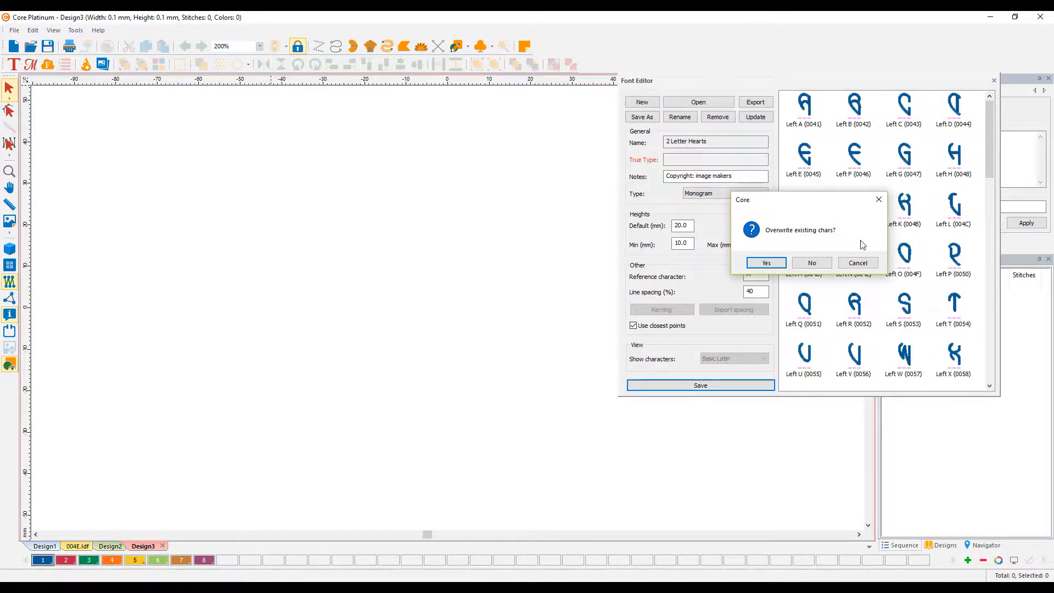
click(813, 264)
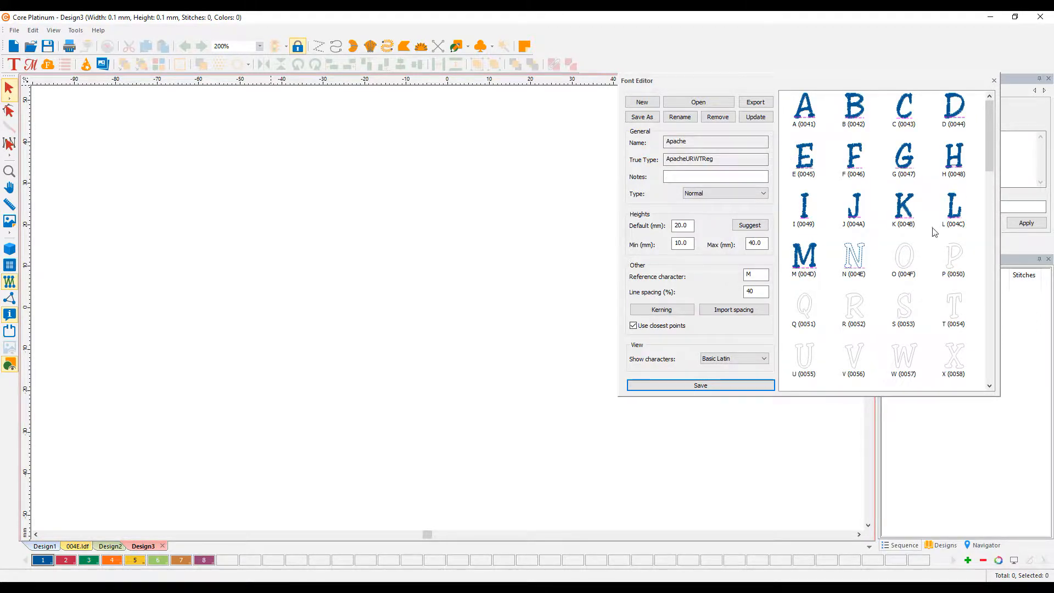
Open the Apache font's letter N (004E) for editing
double_click(856, 264)
scroll(400, 214, down, 8)
scroll(392, 223, down, 2)
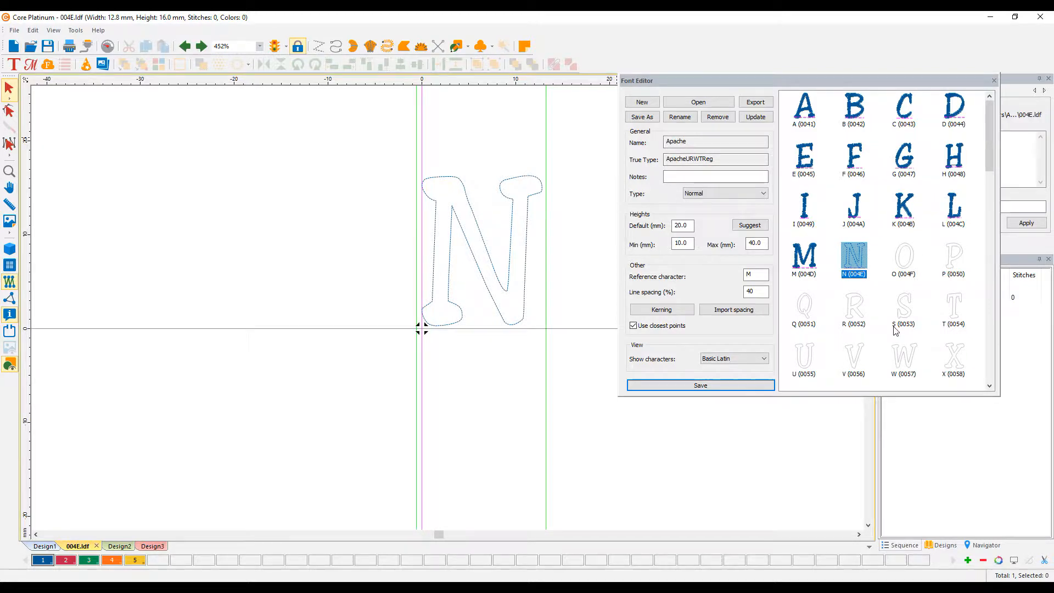
scroll(899, 336, down, 5)
scroll(903, 347, up, 5)
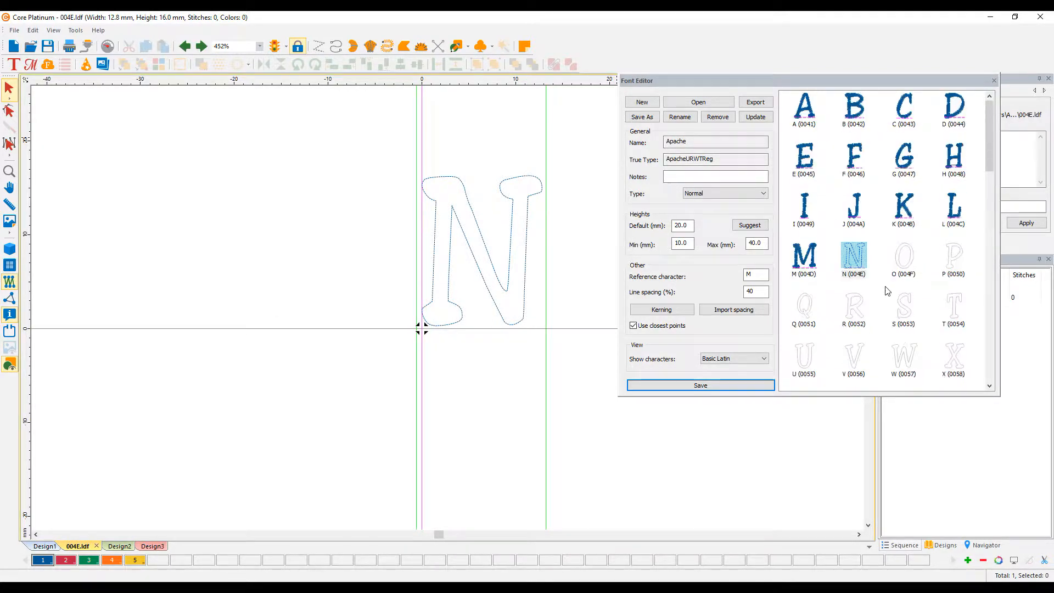
Trace the rounded foot serif of the N's left stem as a satin outline and finish the outline
scroll(557, 208, up, 1)
scroll(548, 226, up, 1)
scroll(439, 290, up, 1)
scroll(445, 327, up, 1)
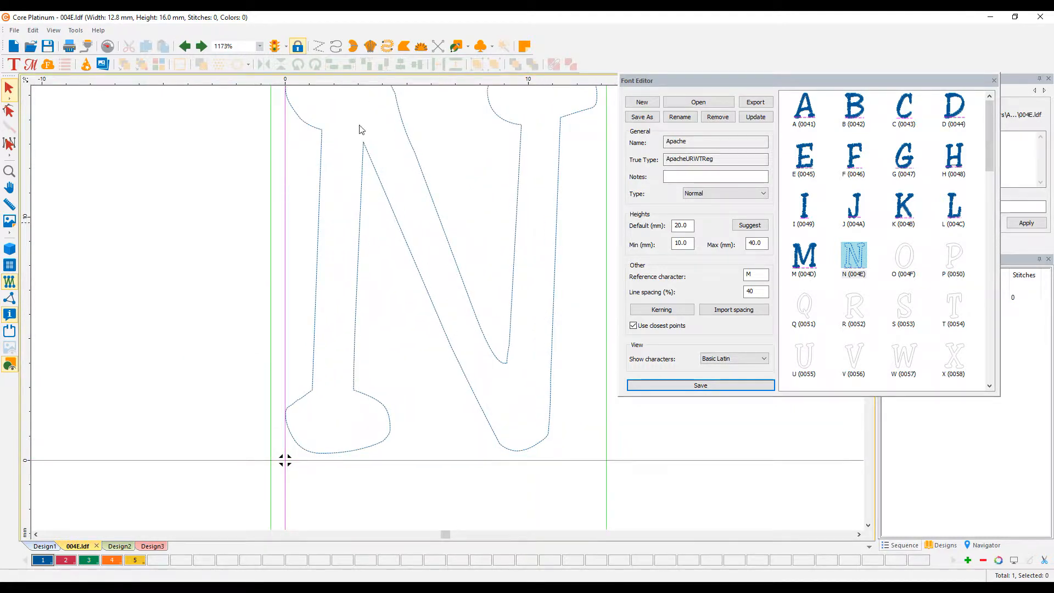
click(354, 46)
scroll(332, 280, up, 4)
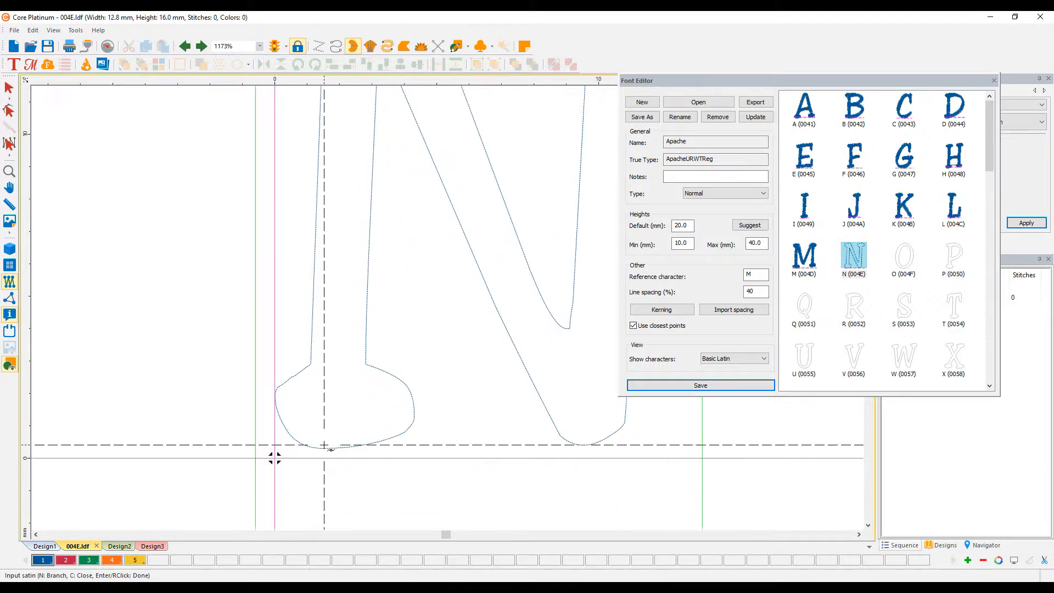
click(348, 288)
click(254, 332)
click(228, 377)
click(238, 396)
drag(314, 465, 374, 466)
drag(473, 439, 501, 428)
drag(502, 374, 492, 347)
drag(438, 312, 389, 296)
click(359, 288)
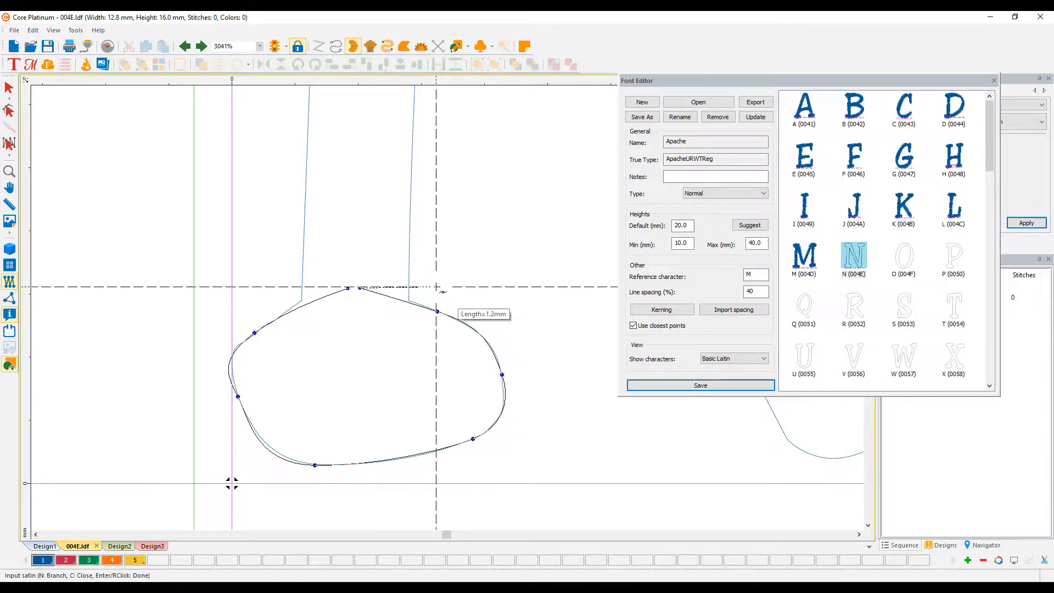
right_click(475, 278)
Add a near-vertical angle line across the foot serif's left part, with entry at its left edge and exit where the stem's left side meets it
drag(249, 410, 259, 437)
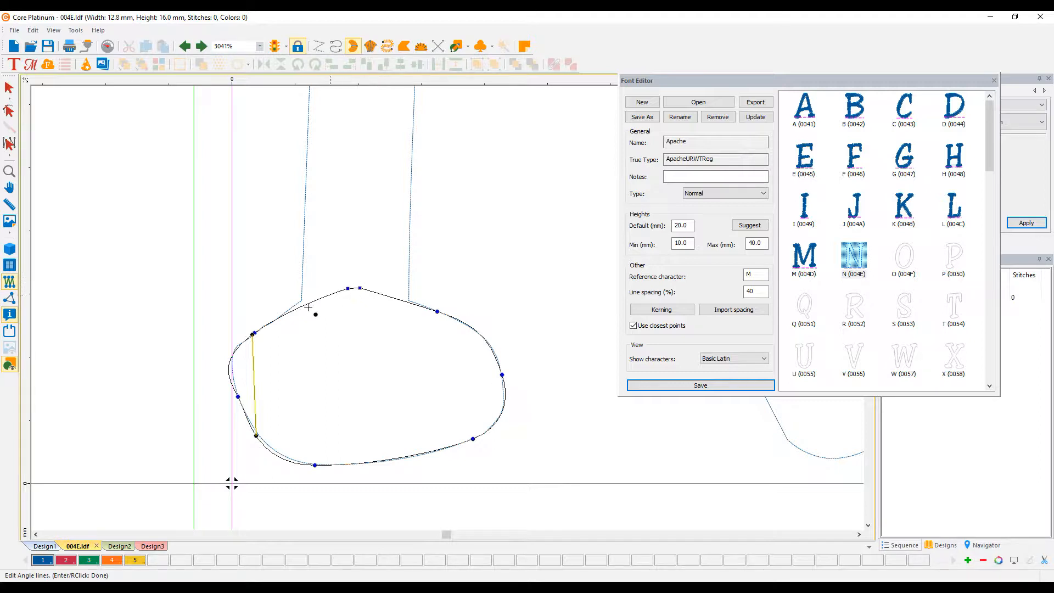
key(Return)
click(229, 371)
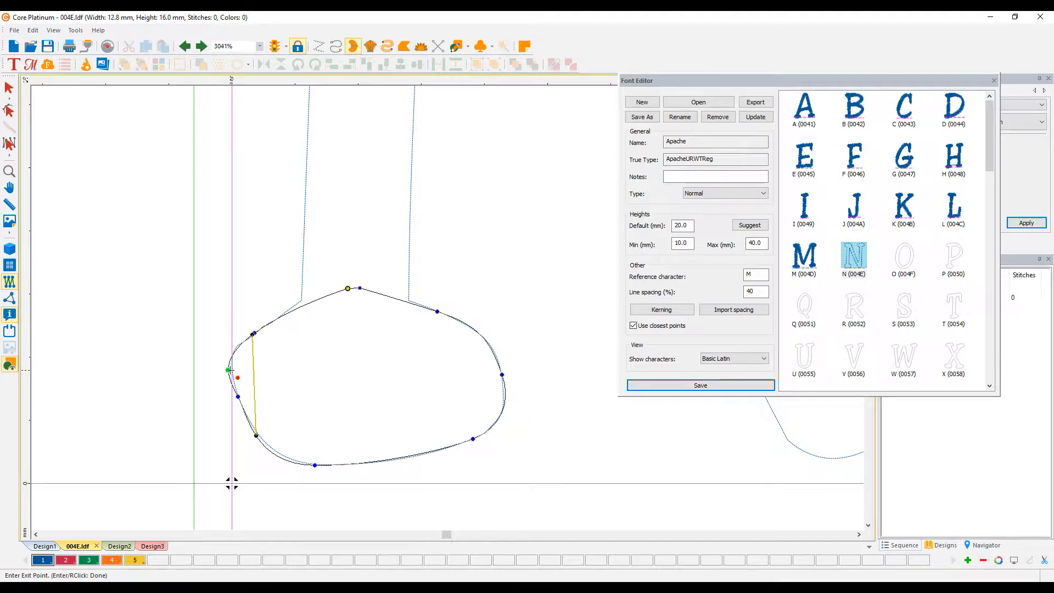
click(312, 302)
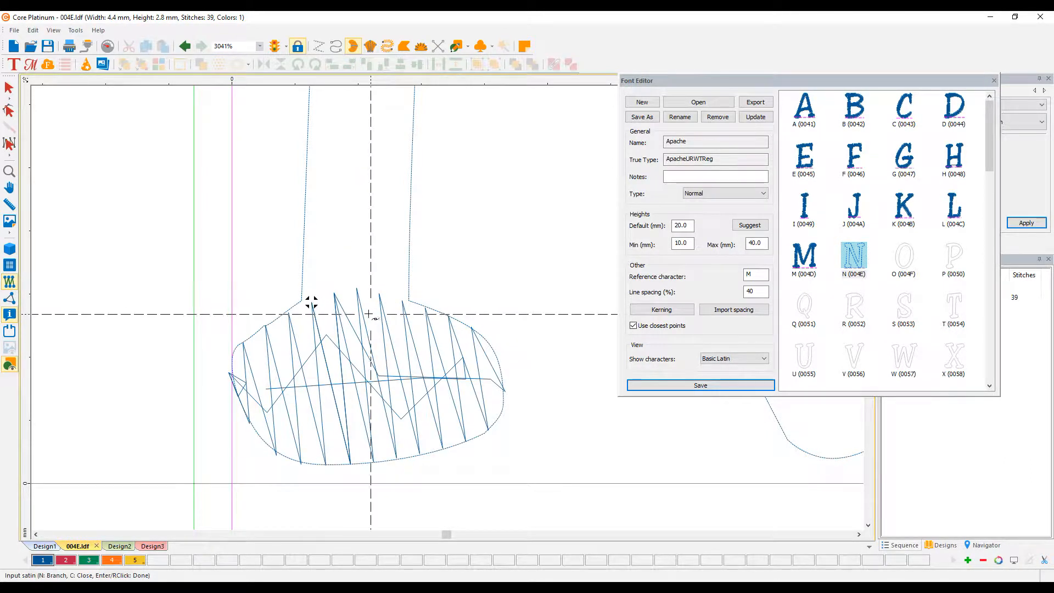
Trace the N's left stem as a satin outline, overlapping the foot serif and reaching into the upper serif, and close the shape
scroll(336, 301, down, 2)
scroll(376, 309, down, 3)
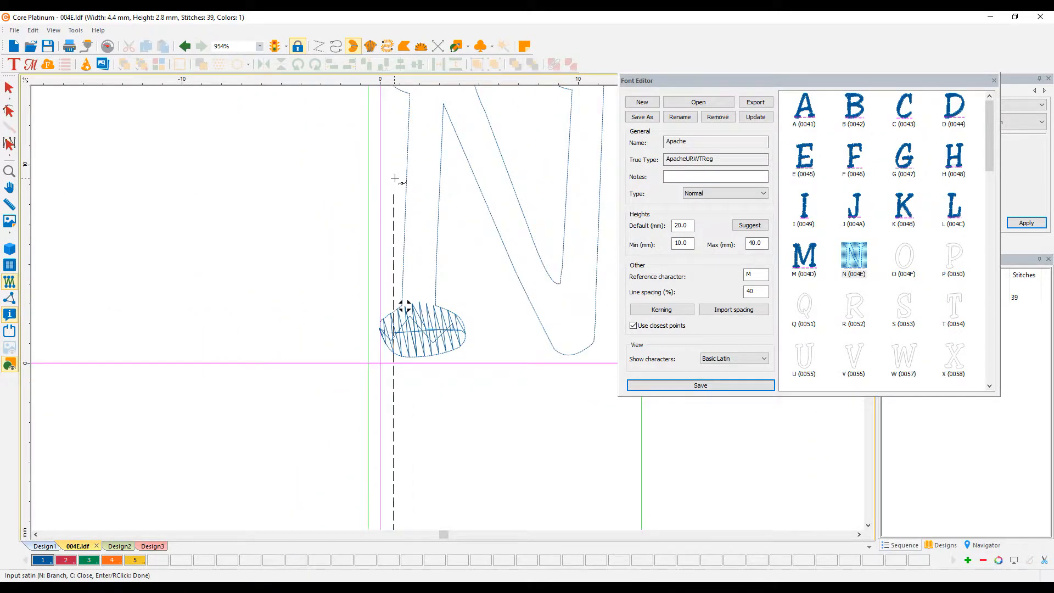
scroll(432, 170, up, 2)
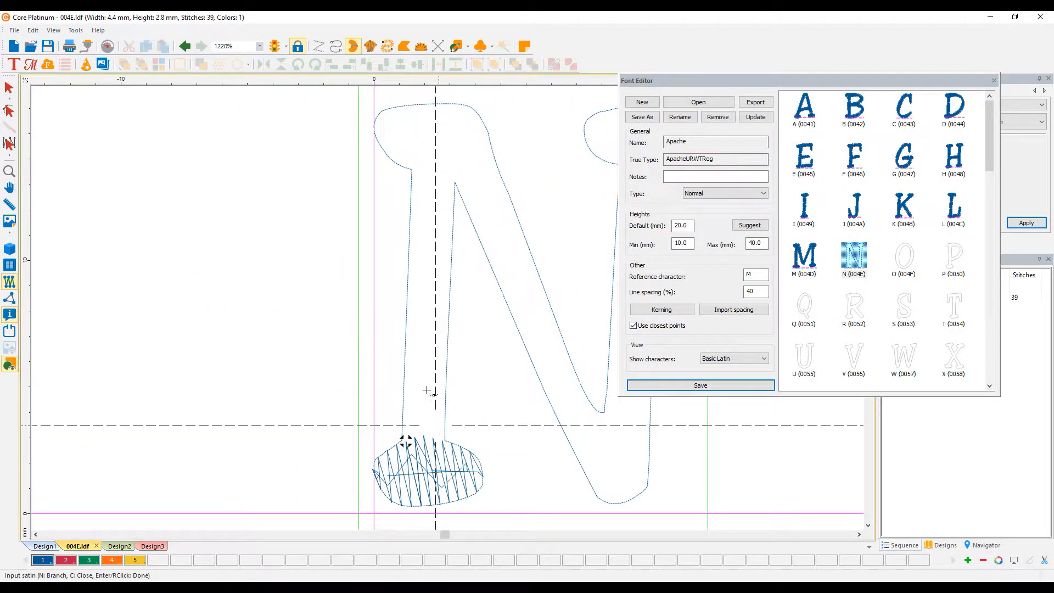
scroll(423, 470, up, 3)
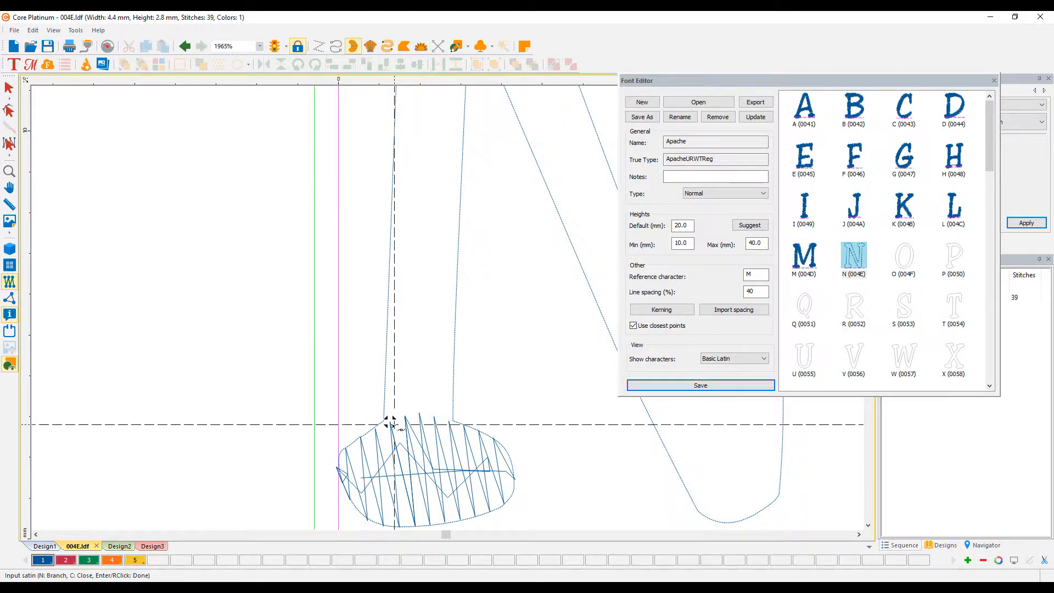
click(390, 424)
click(394, 152)
scroll(426, 132, down, 2)
scroll(428, 129, down, 2)
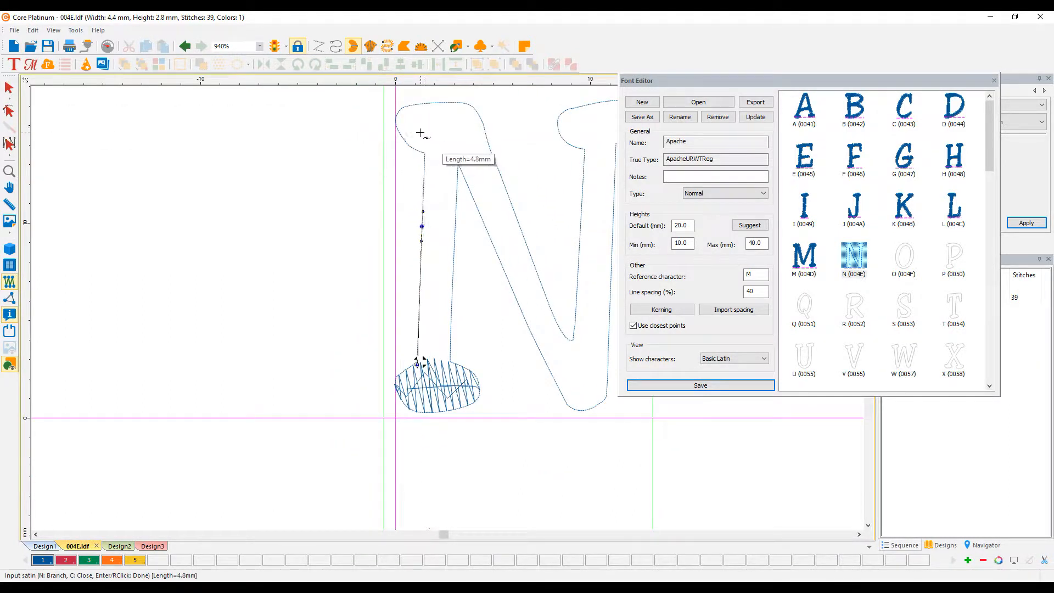
click(425, 146)
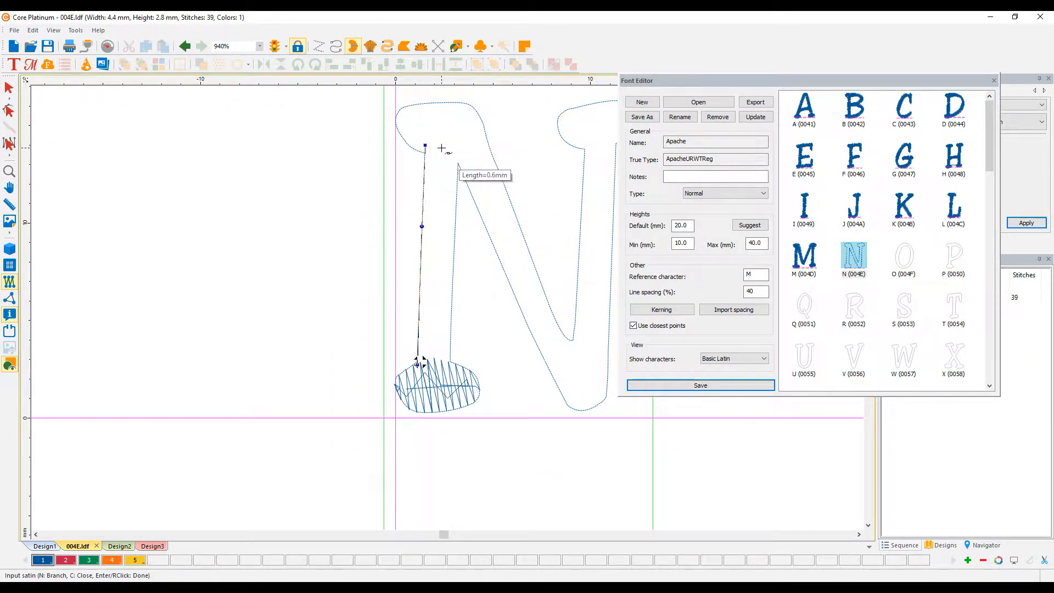
click(444, 146)
click(457, 164)
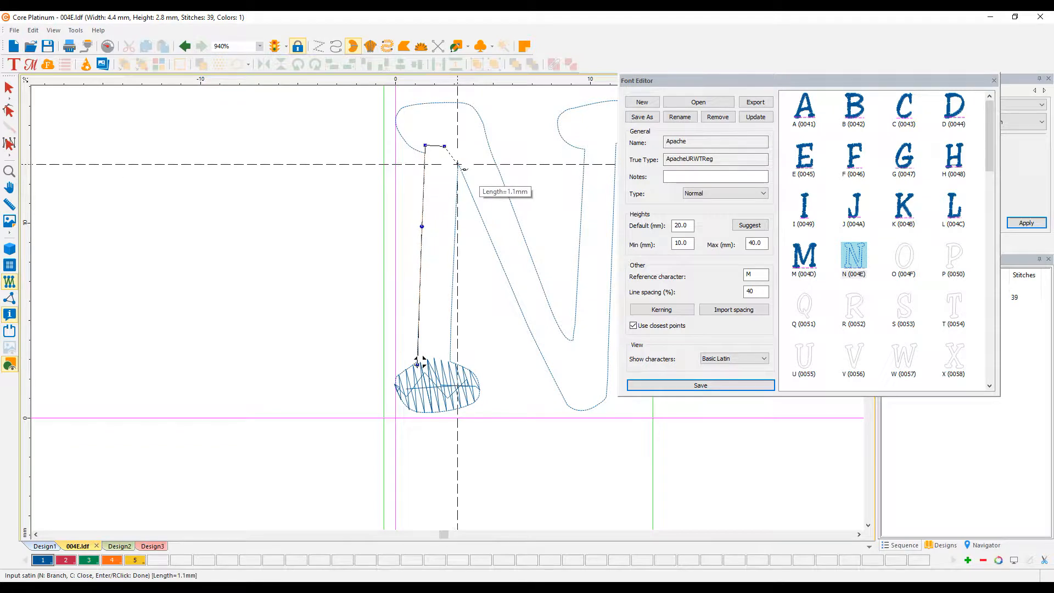
click(452, 312)
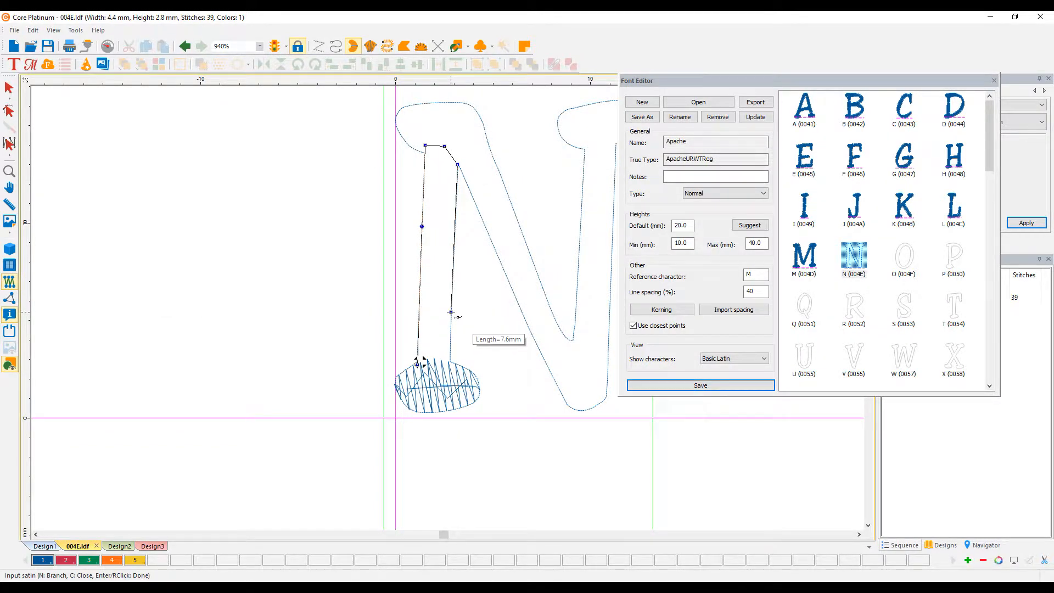
click(451, 367)
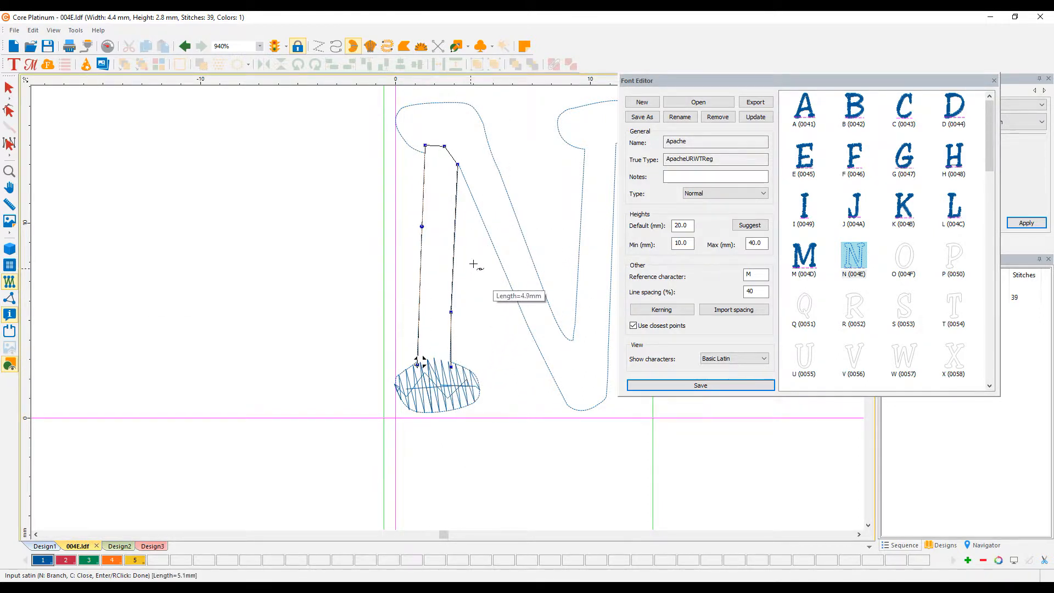
key(c)
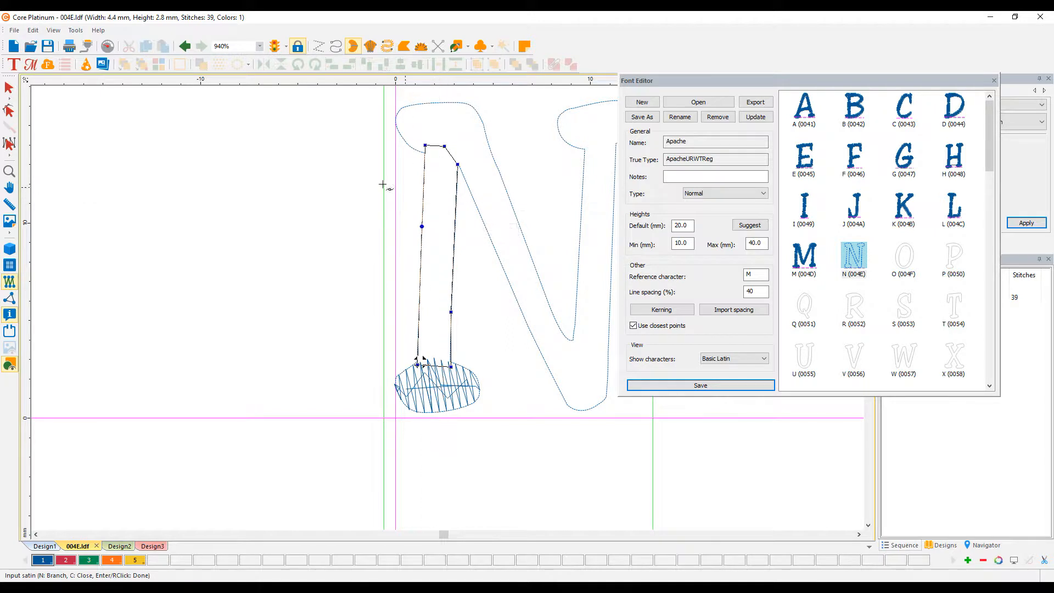
Start a satin outline around the N's upper-left serif, running from its top edge to the inner corner where stem and diagonal meet
scroll(417, 112, up, 3)
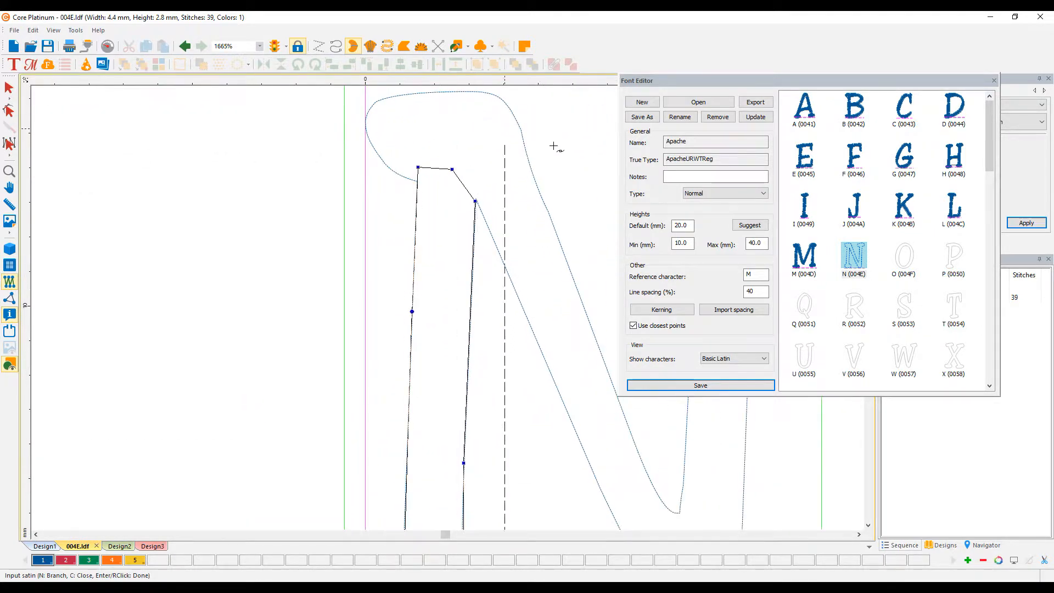
click(400, 95)
click(369, 109)
click(376, 154)
click(408, 179)
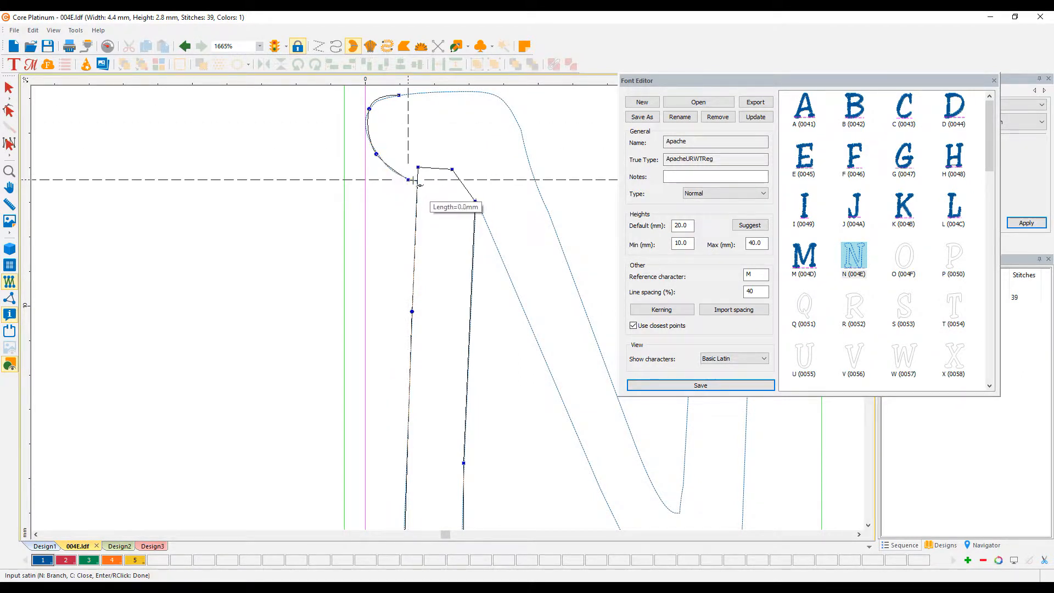
click(475, 201)
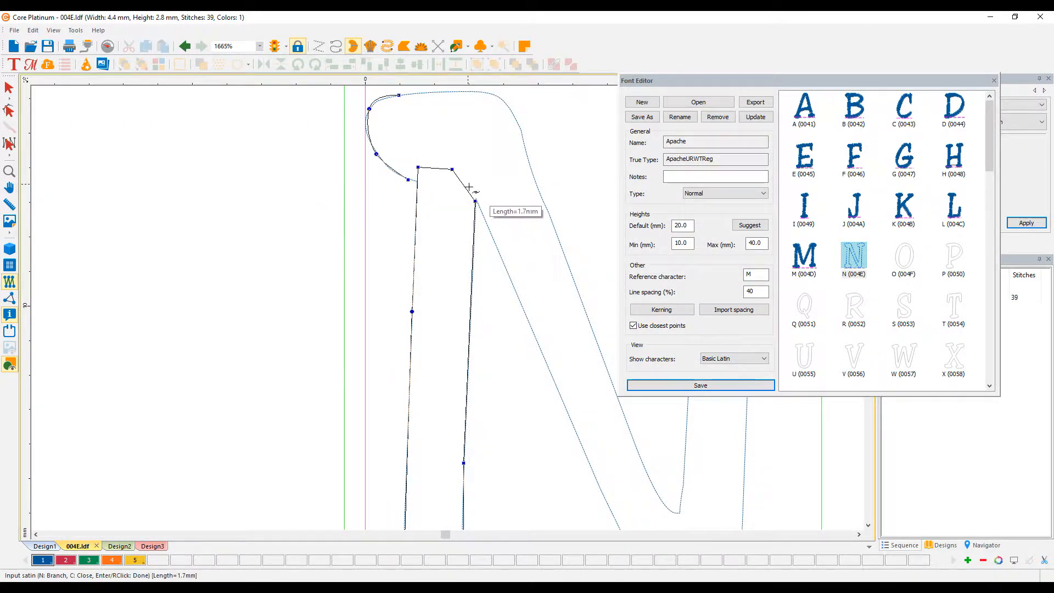
Continue the satin outline down the diagonal's lower edge and around the rounded bottom tip of the N
click(571, 422)
scroll(588, 462, down, 3)
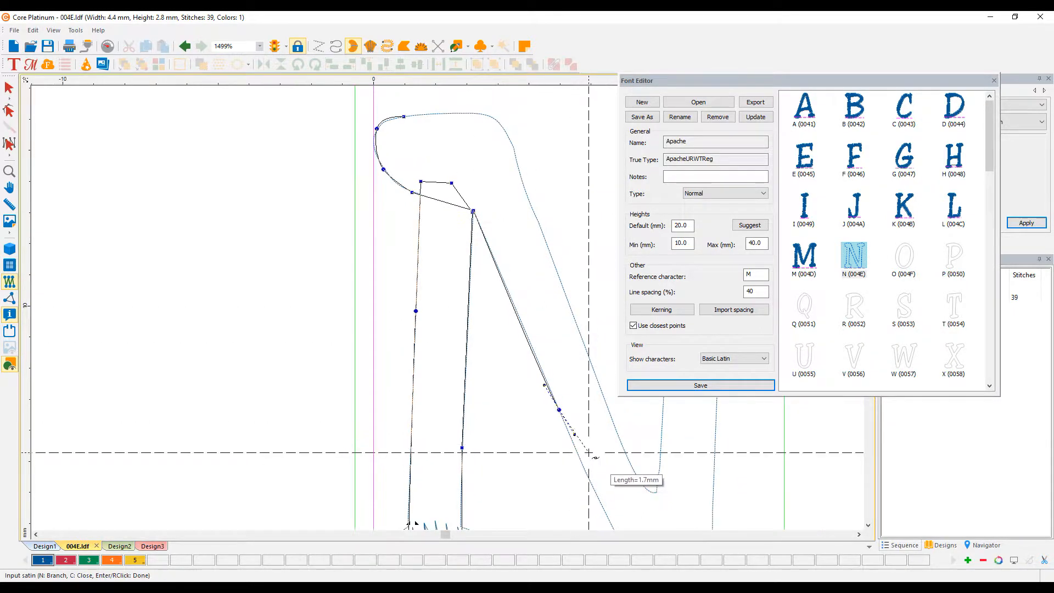
scroll(589, 478, up, 5)
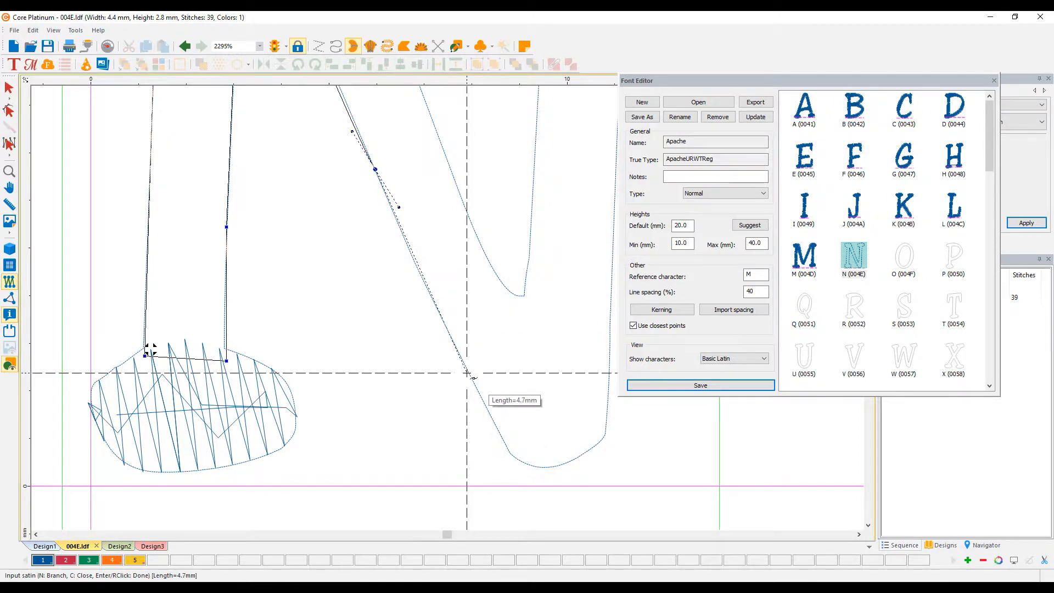
scroll(495, 378, down, 1)
scroll(495, 378, down, 3)
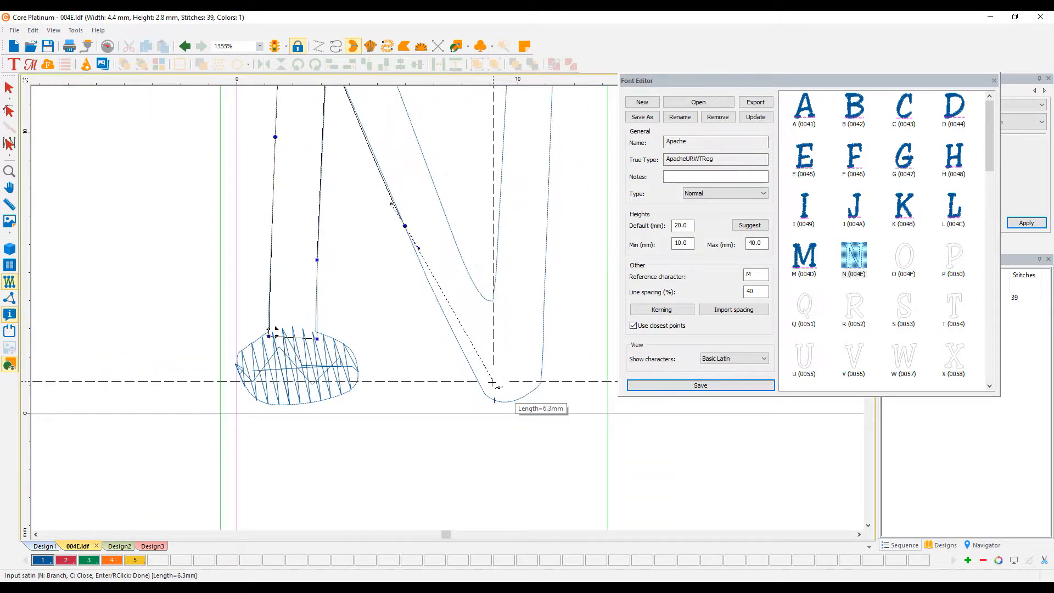
scroll(489, 378, up, 4)
scroll(487, 379, down, 2)
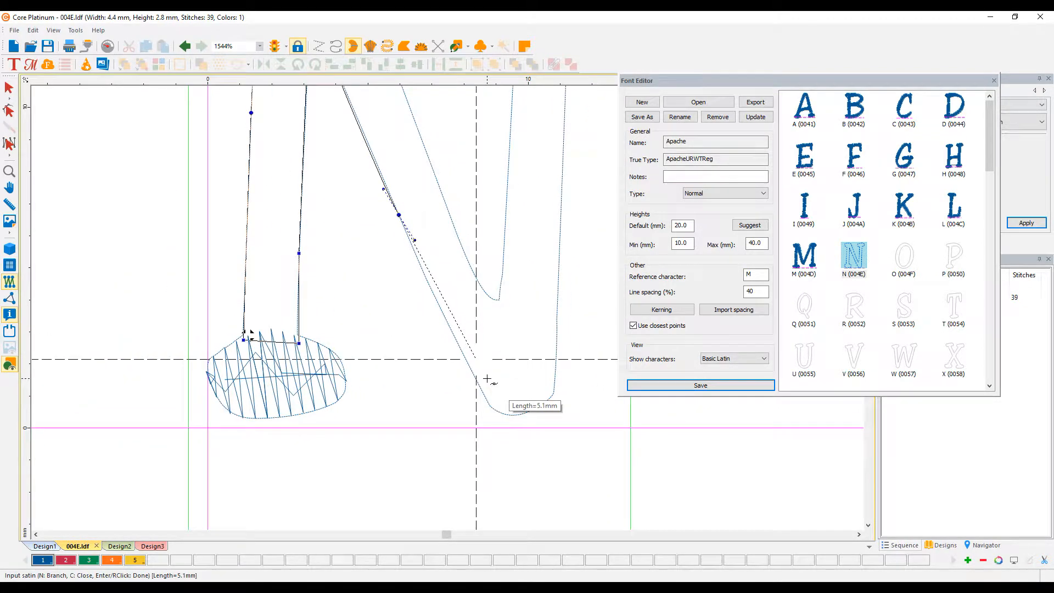
scroll(455, 332, down, 1)
scroll(450, 334, up, 2)
scroll(448, 335, down, 3)
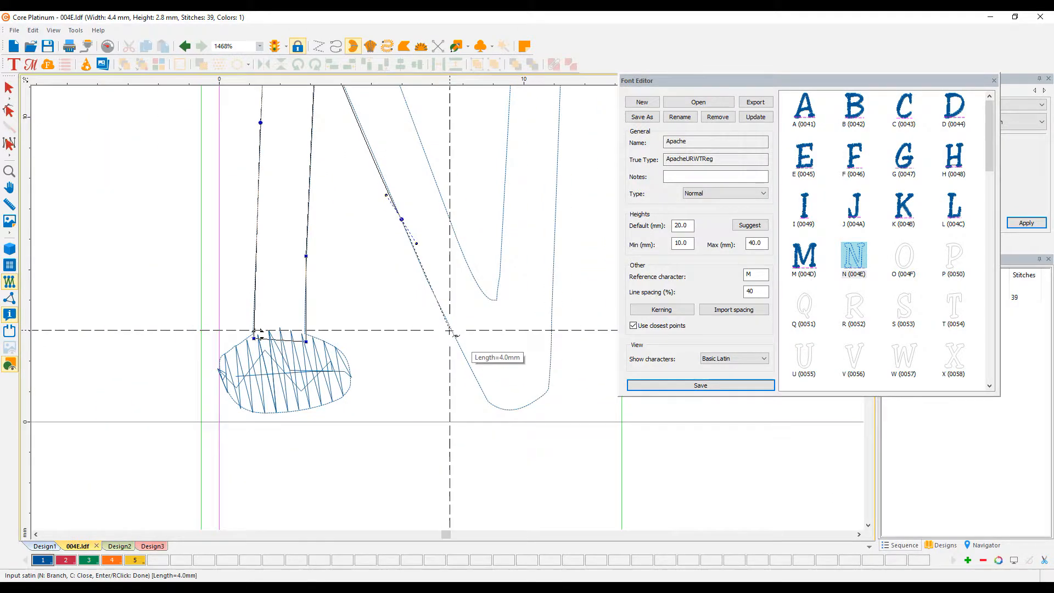
scroll(446, 335, down, 2)
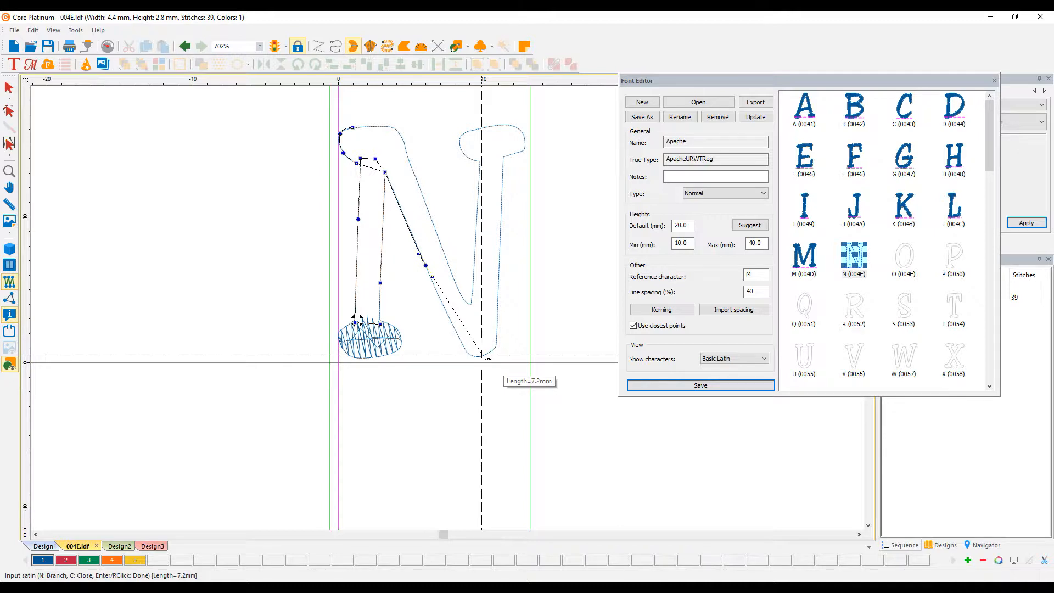
scroll(485, 357, up, 7)
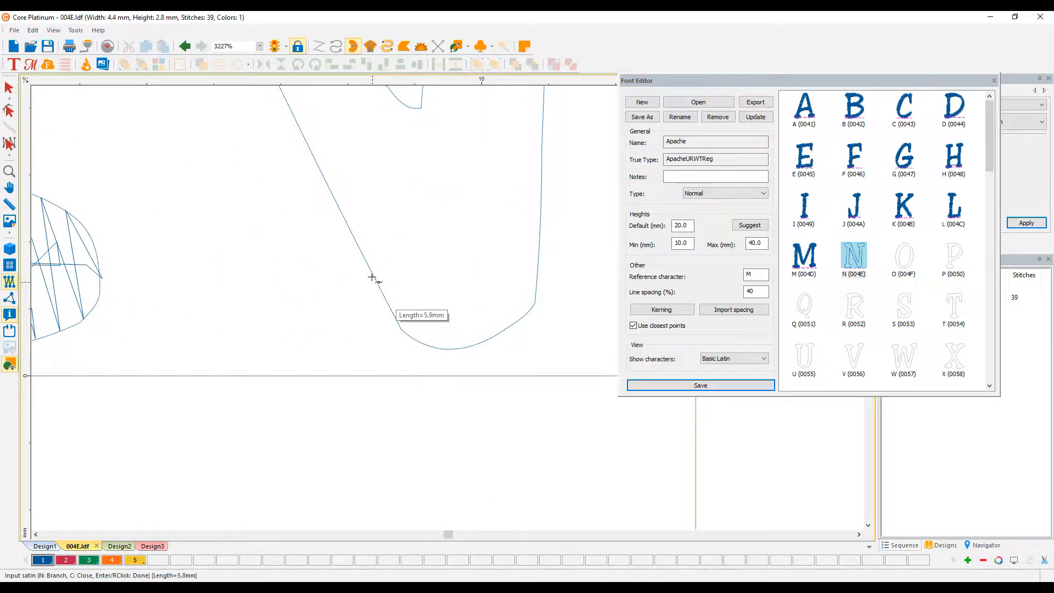
mouse_move(374, 275)
mouse_down()
mouse_move(422, 345)
mouse_move(479, 344)
mouse_up()
click(492, 336)
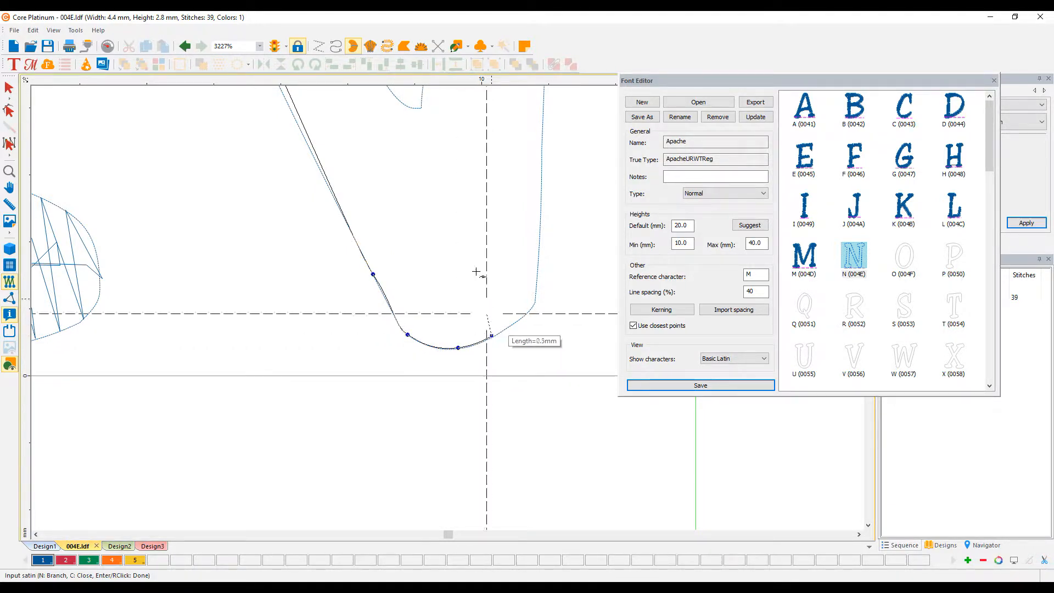
Continue the satin outline from the N's bottom tip across to the right inner corner and up the diagonal's upper edge
click(437, 110)
click(408, 106)
scroll(392, 98, down, 5)
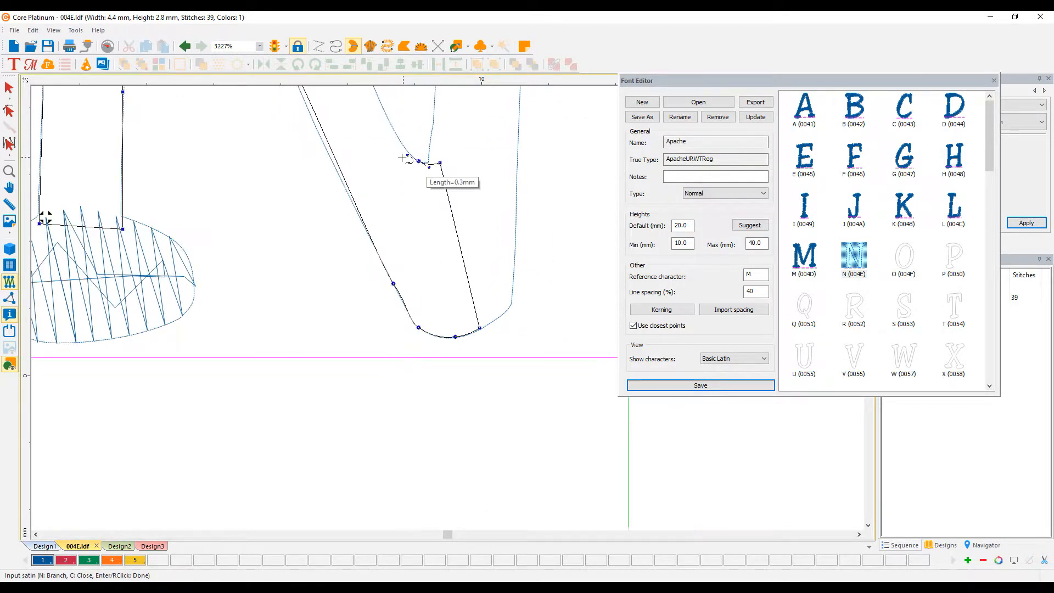
click(382, 123)
scroll(374, 149, down, 6)
scroll(373, 135, up, 6)
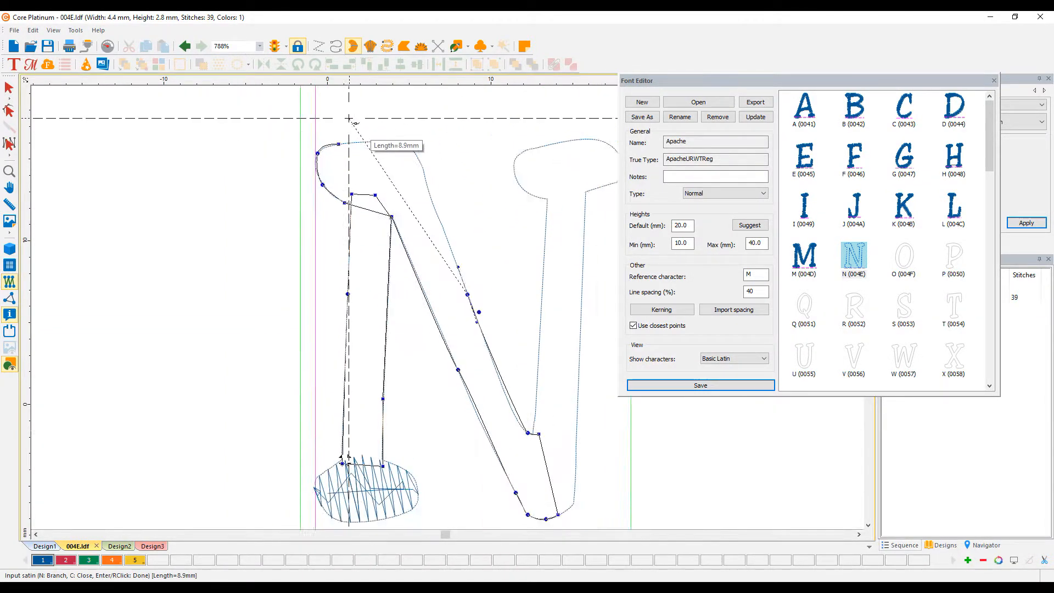
Carry the satin outline around the upper-left serif's right shoulder and along its top edge, closing the shape
click(497, 204)
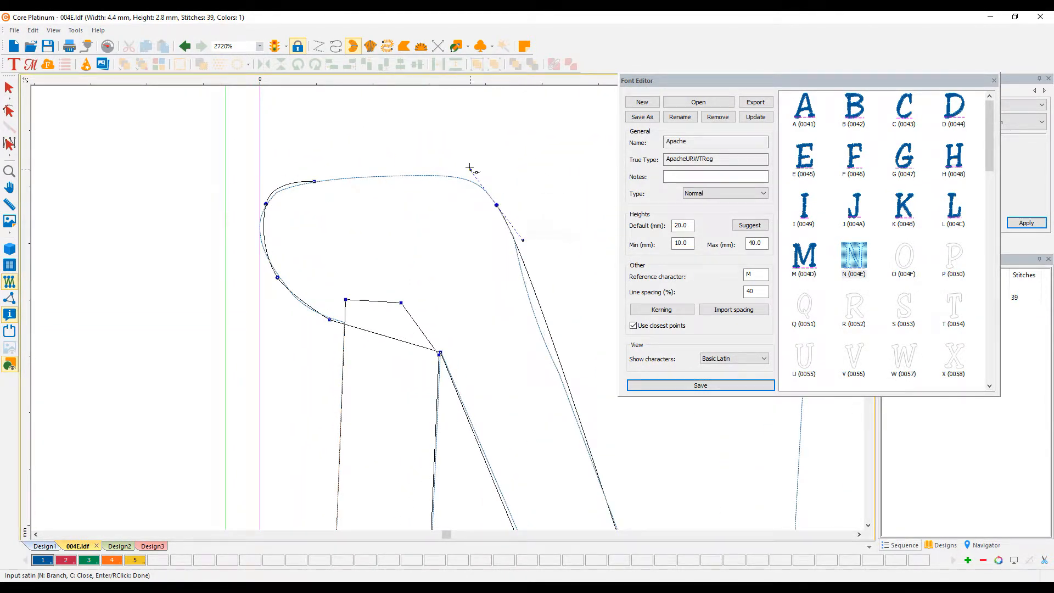
drag(421, 173, 382, 169)
click(327, 179)
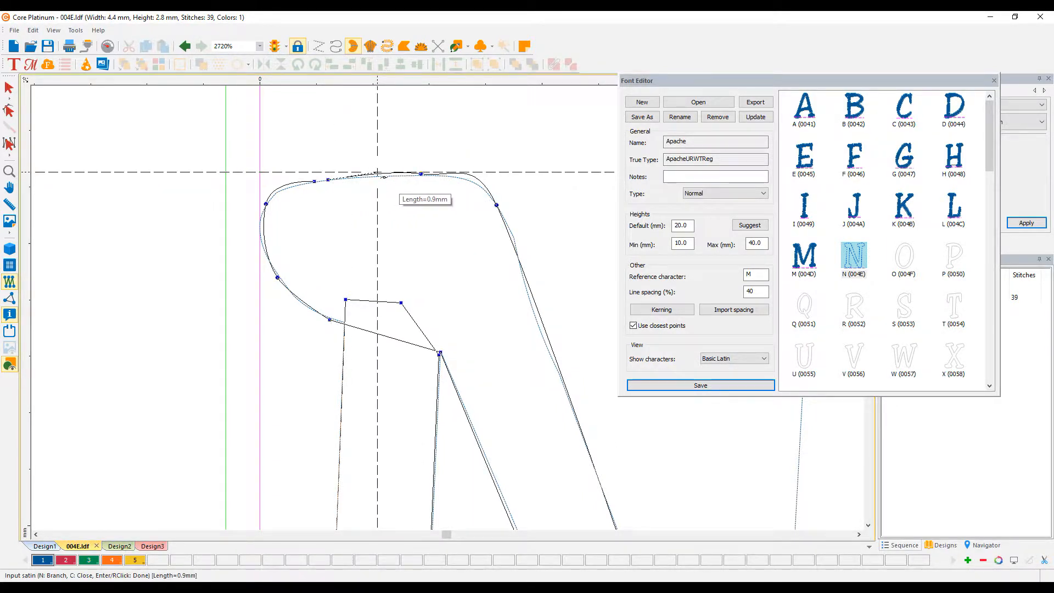
right_click(338, 150)
Add angle lines across the upper-left serif, stem, diagonal and bottom tip, with entry at the left stem's base and exit at the right inner corner
drag(297, 191, 278, 278)
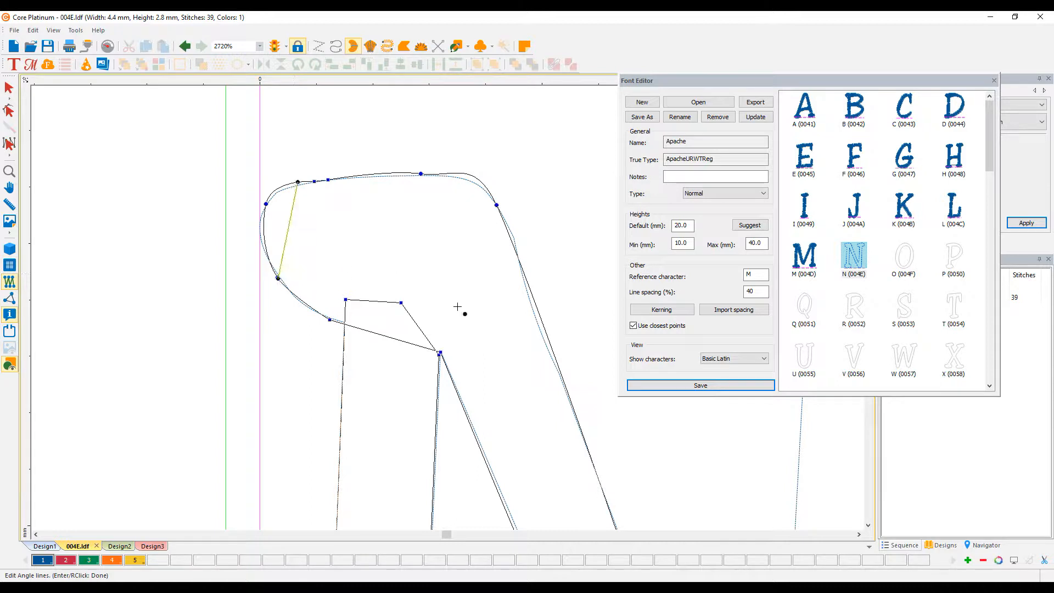
drag(489, 448, 486, 450)
scroll(549, 465, down, 7)
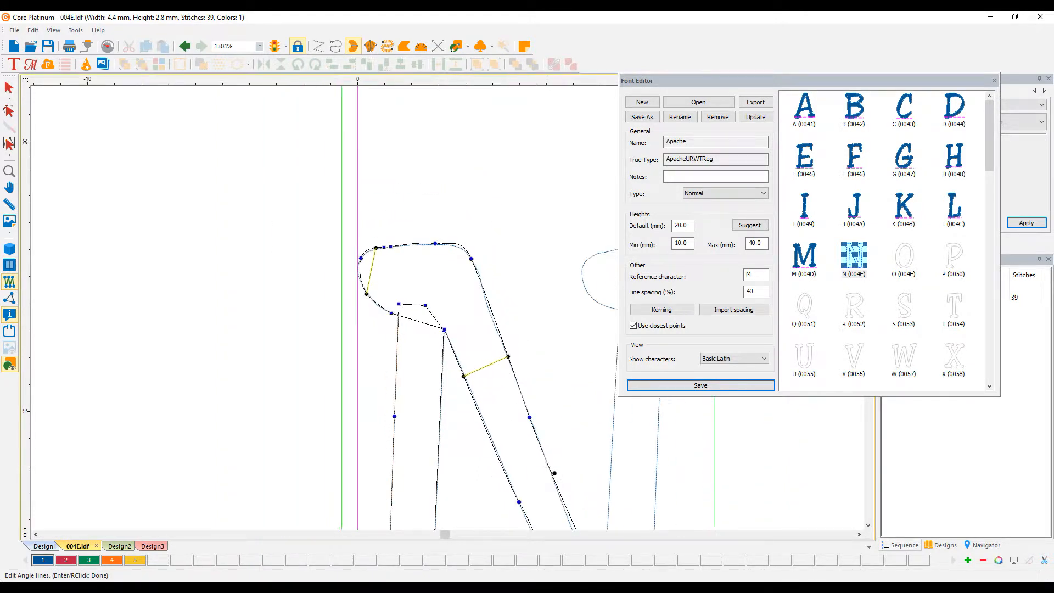
scroll(442, 448, down, 5)
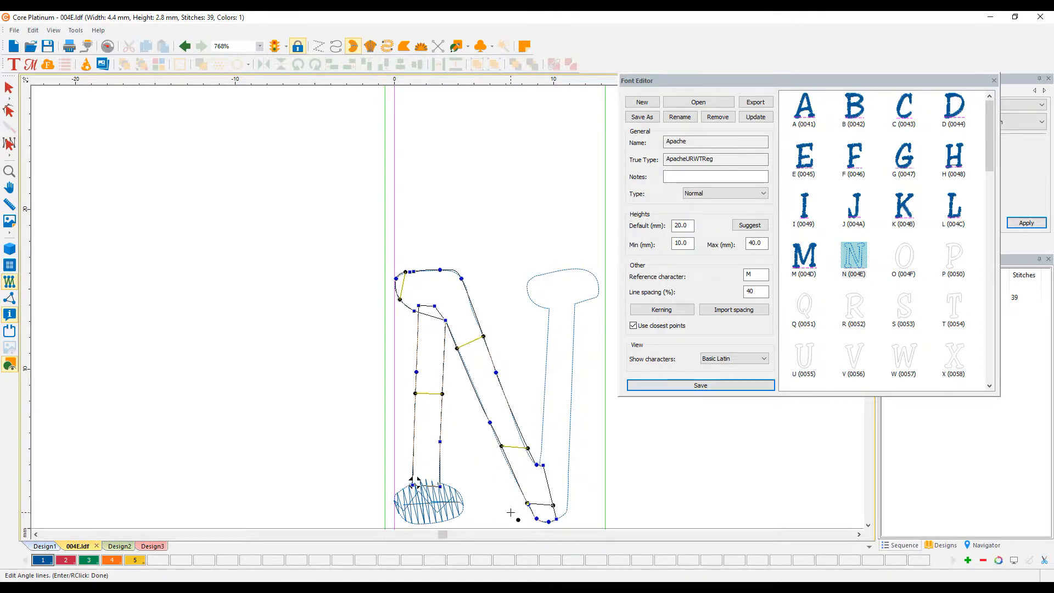
key(Return)
click(415, 484)
click(544, 467)
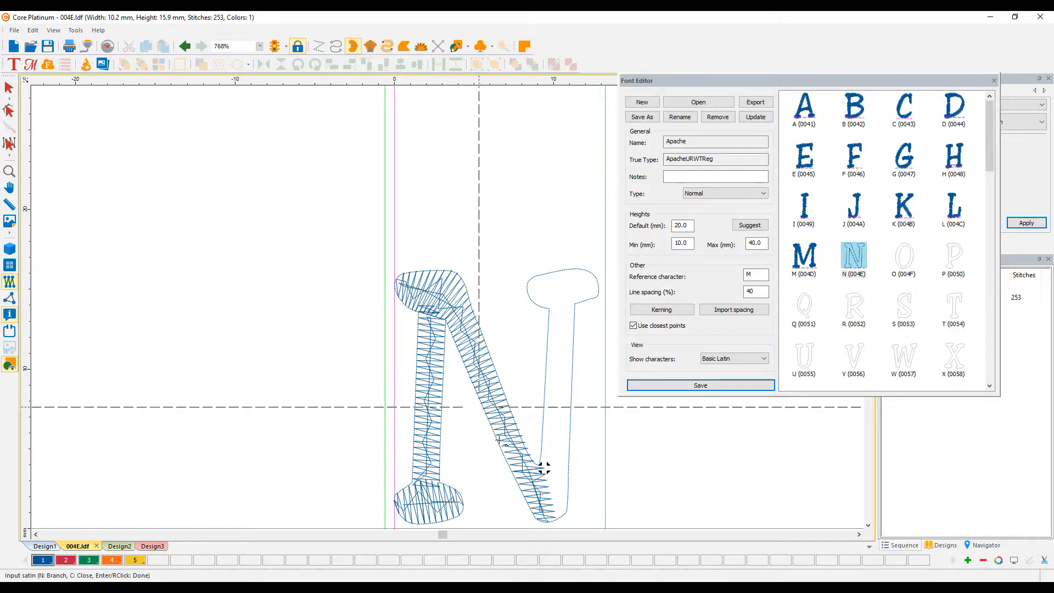
Draw a run stitch from the diagonal's exit up inside the right stem and across to the upper-right serif's left end
scroll(544, 467, up, 4)
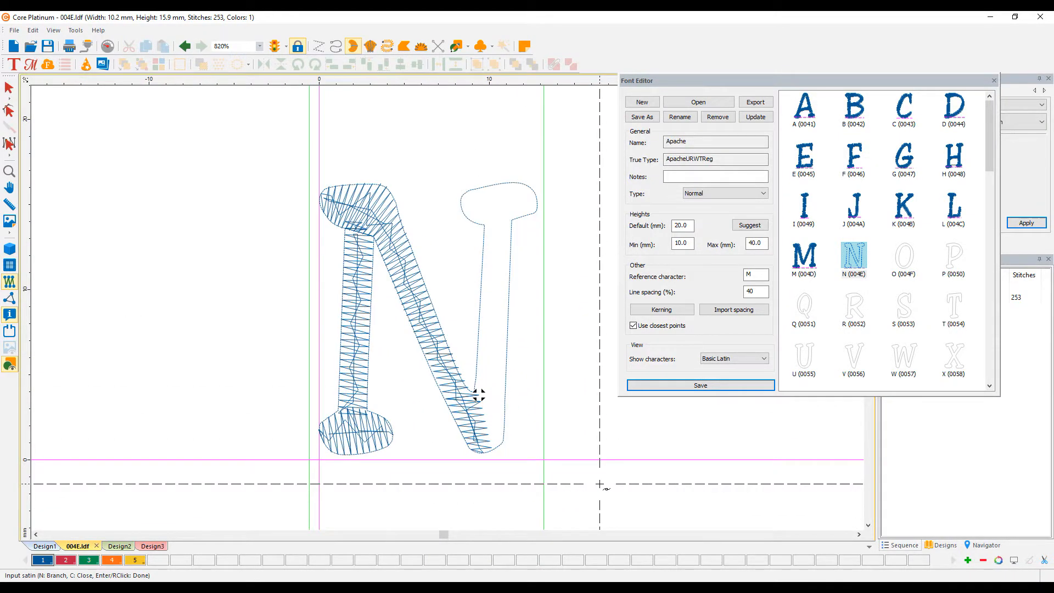
scroll(580, 478, down, 2)
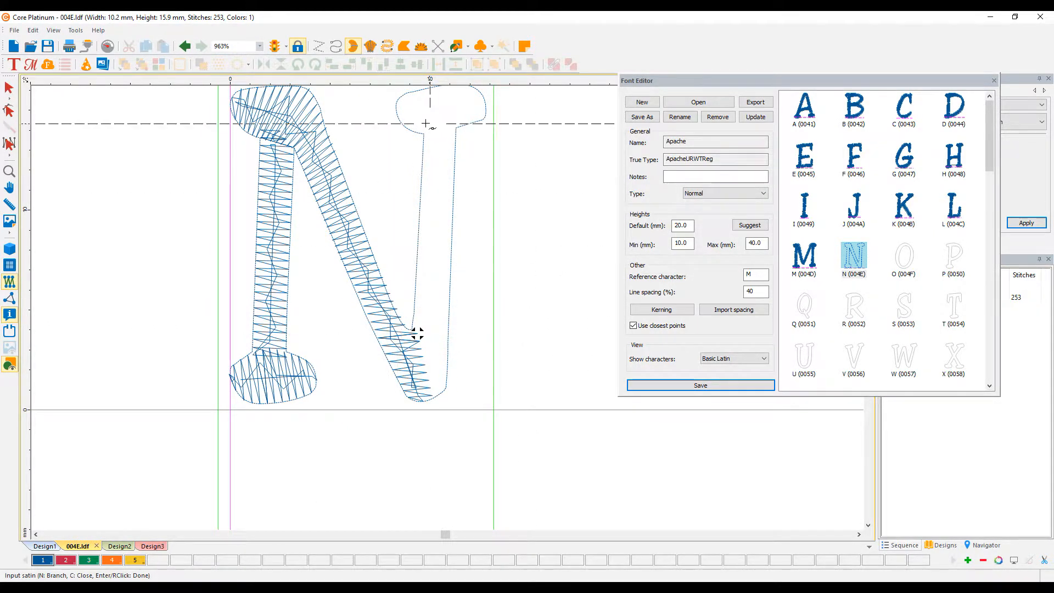
click(336, 49)
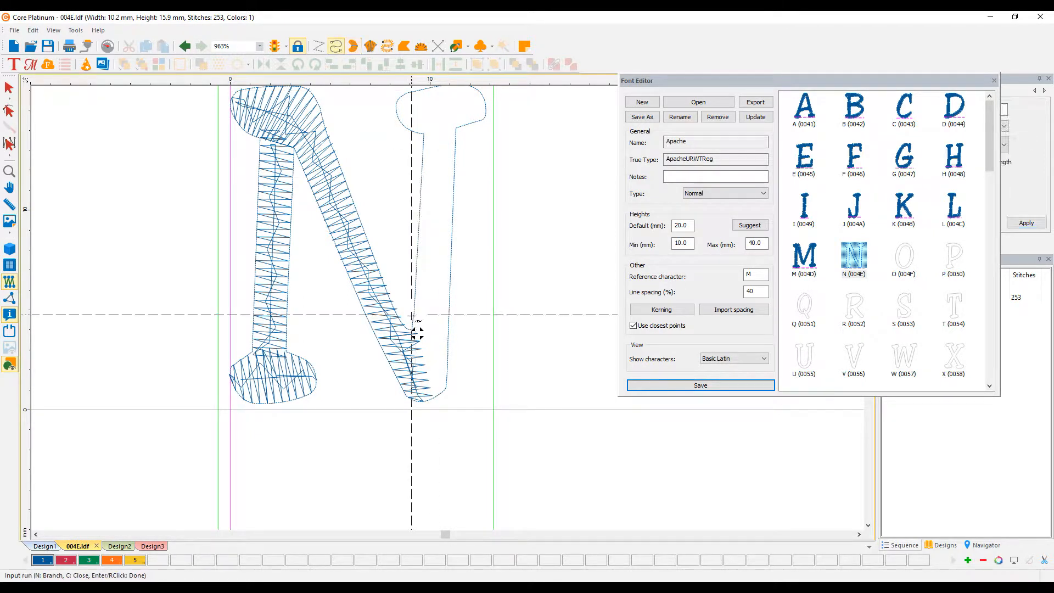
click(420, 334)
click(430, 303)
click(437, 120)
click(401, 110)
right_click(402, 110)
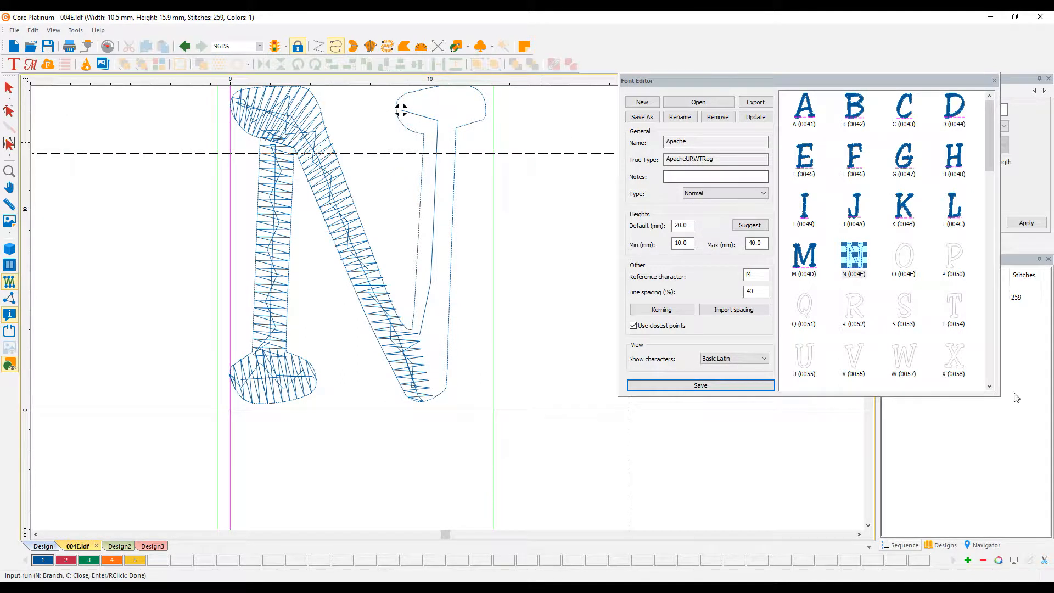
Show the Navigator, move the Font Editor clear of it, and bring the N's upper-right serif into close view
click(984, 546)
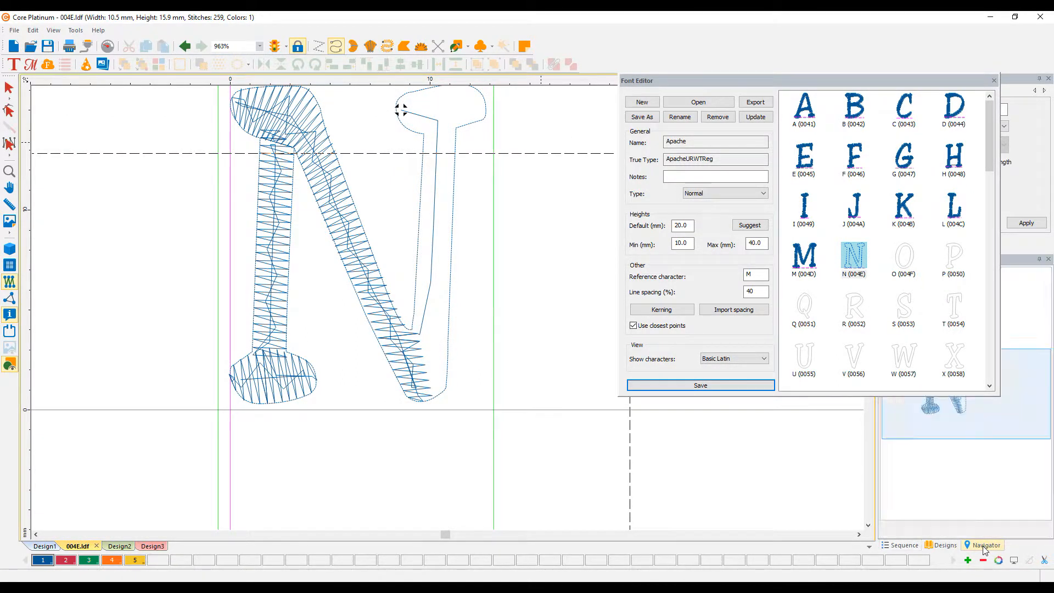
drag(874, 88, 868, 20)
mouse_move(981, 386)
mouse_down()
mouse_move(950, 384)
mouse_move(970, 380)
mouse_up()
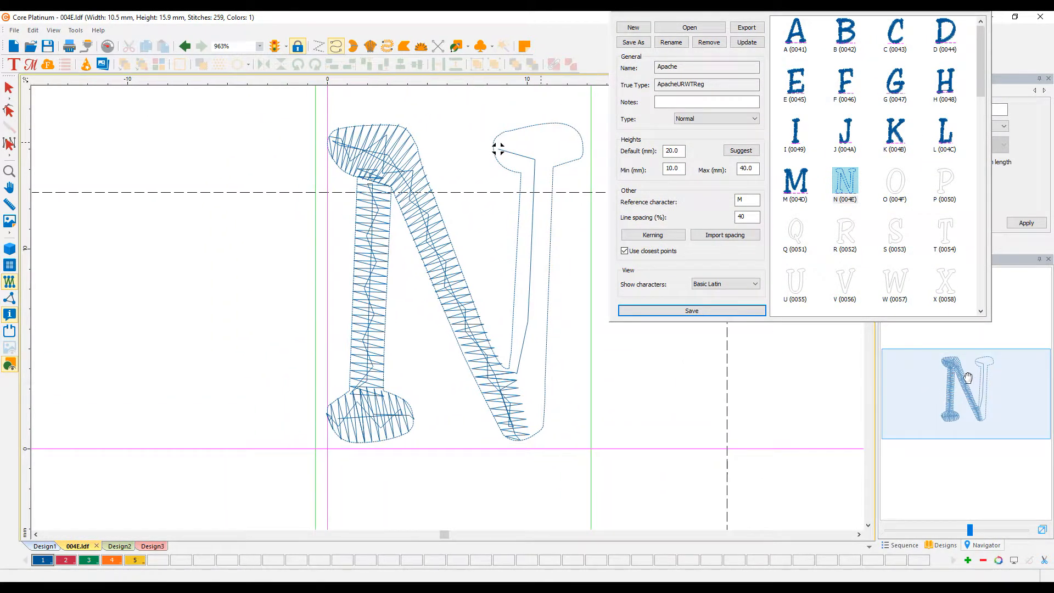
scroll(593, 204, up, 2)
scroll(593, 203, up, 10)
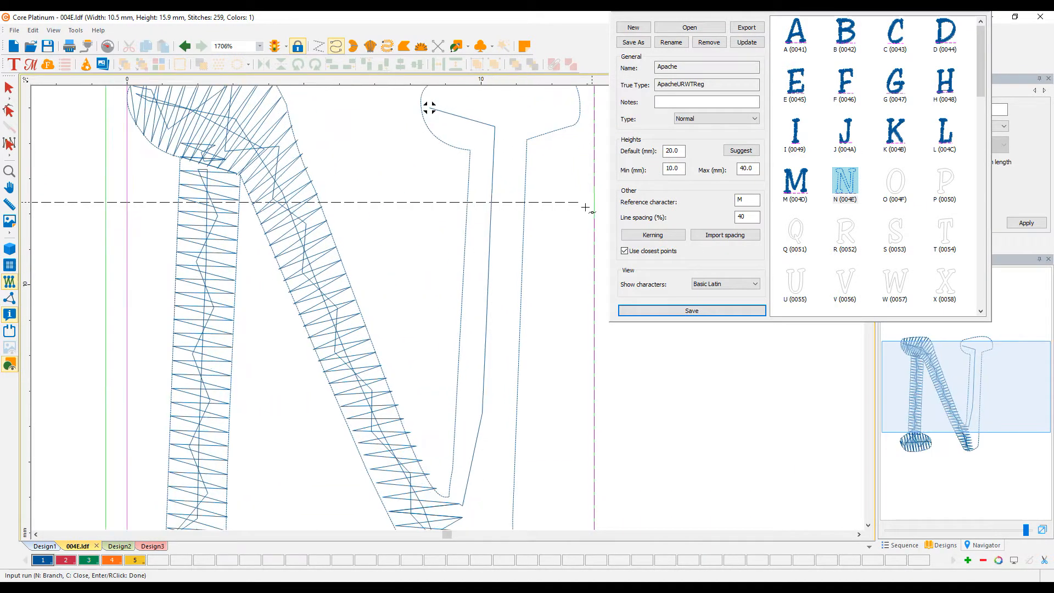
drag(1049, 421, 1005, 359)
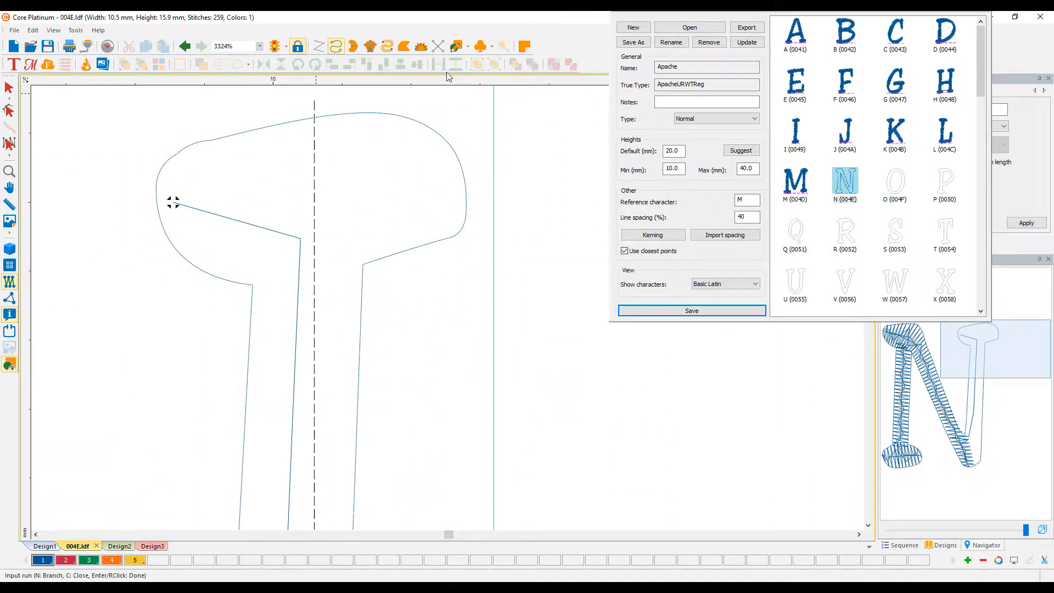
click(371, 46)
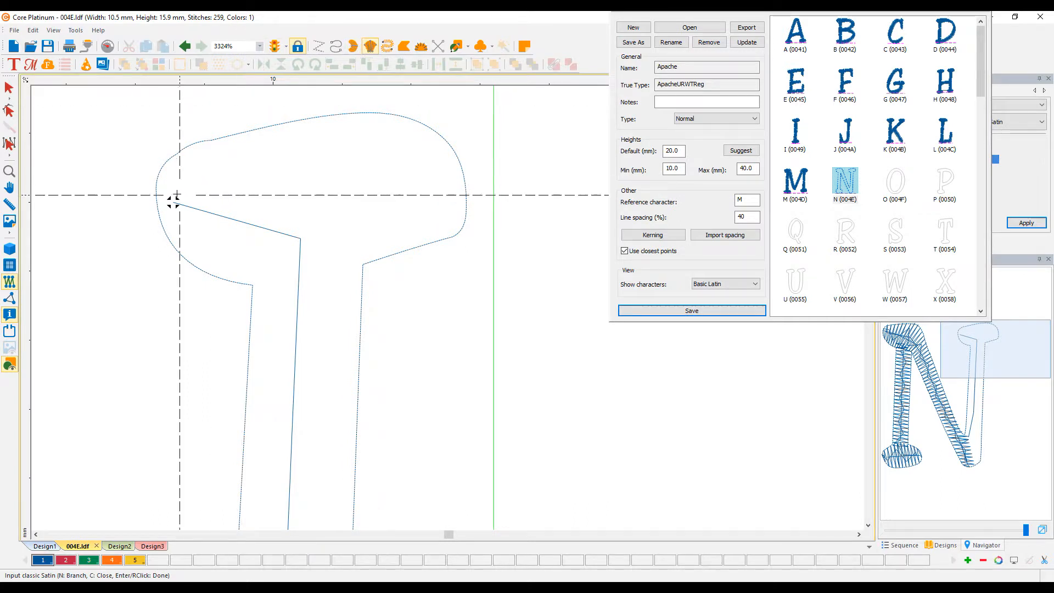
click(157, 187)
click(157, 209)
click(213, 138)
click(212, 276)
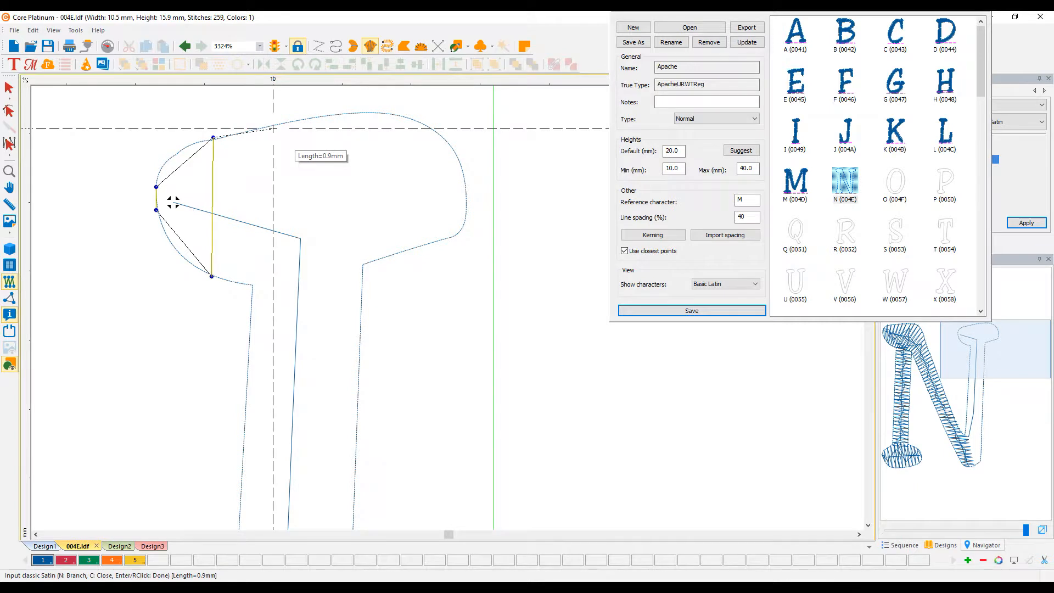
click(273, 127)
click(266, 288)
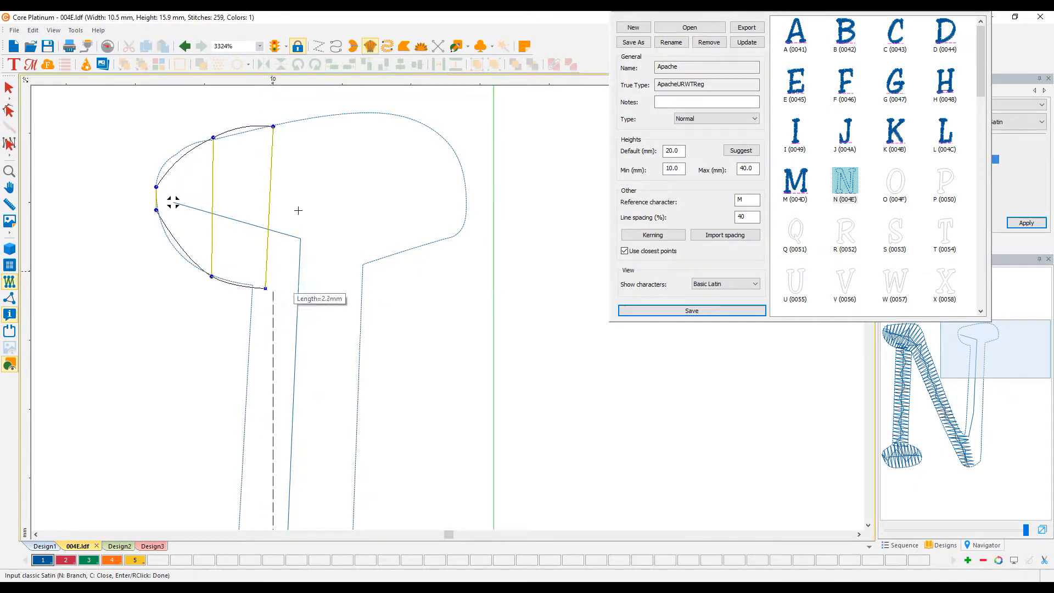
click(336, 117)
click(325, 299)
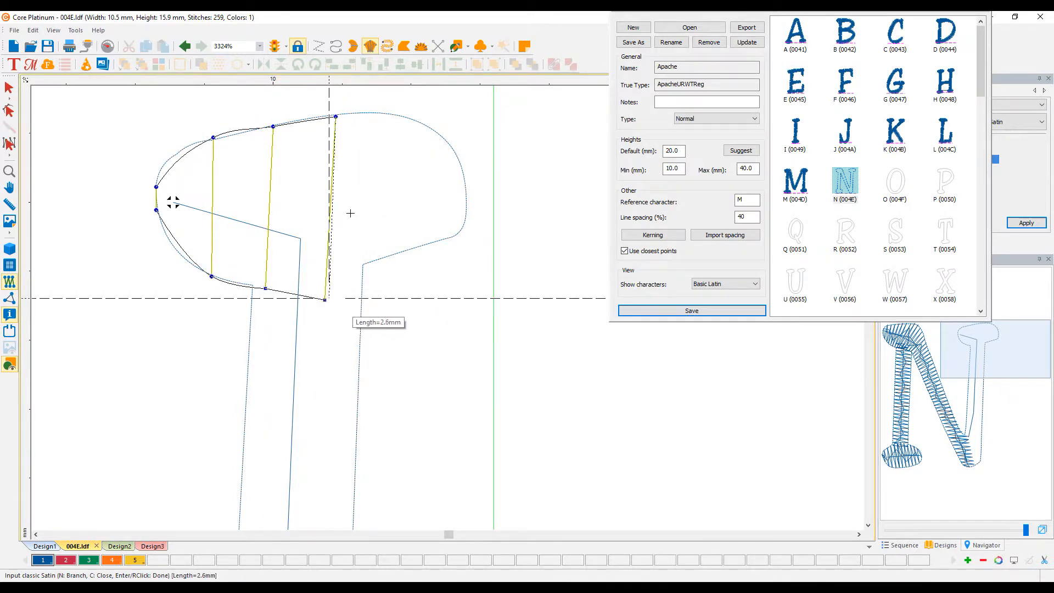
click(376, 114)
click(367, 262)
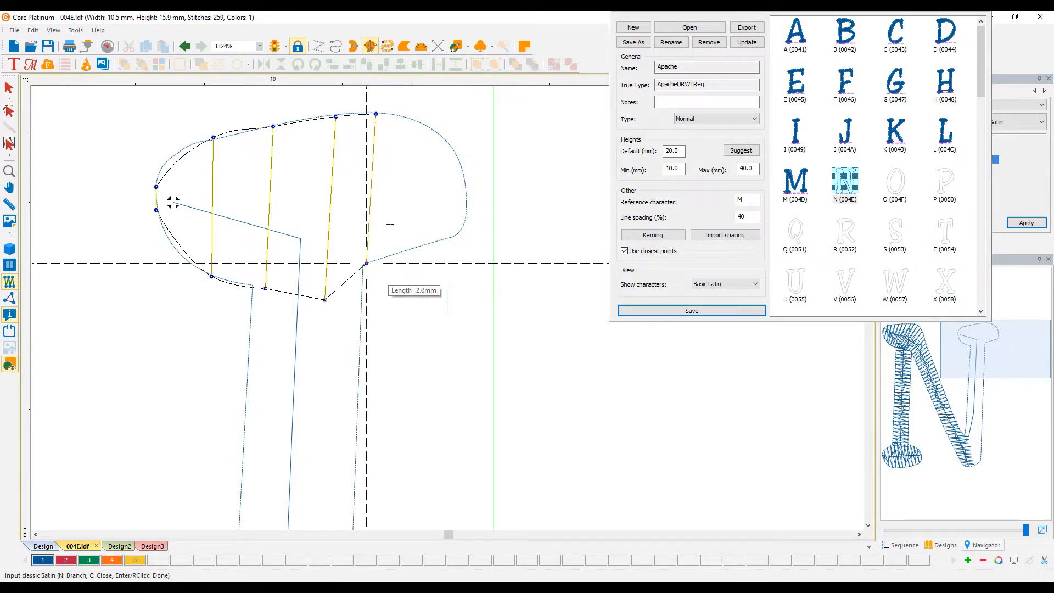
click(427, 127)
click(426, 246)
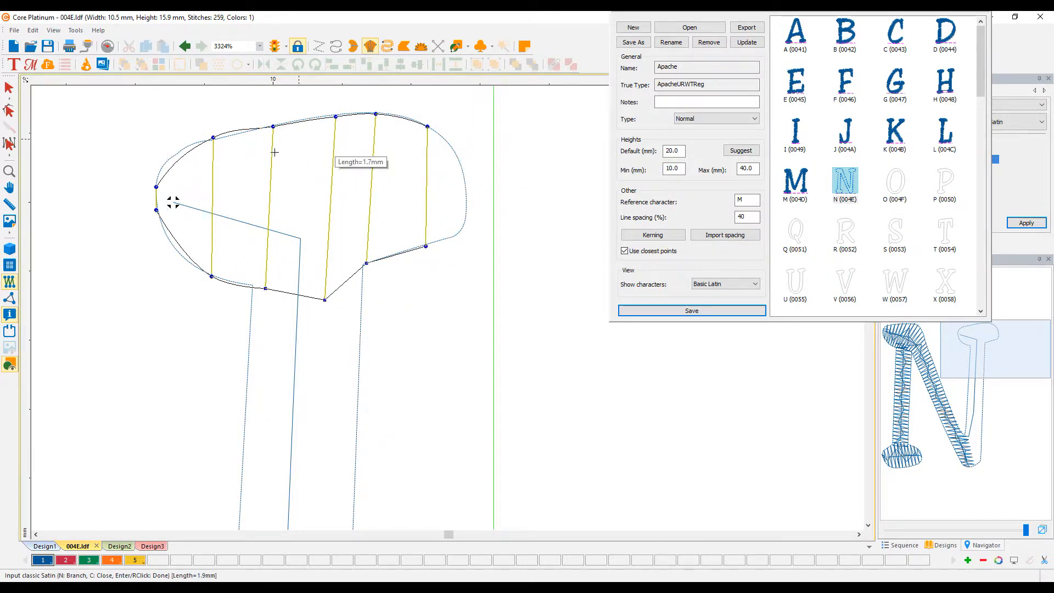
key(Escape)
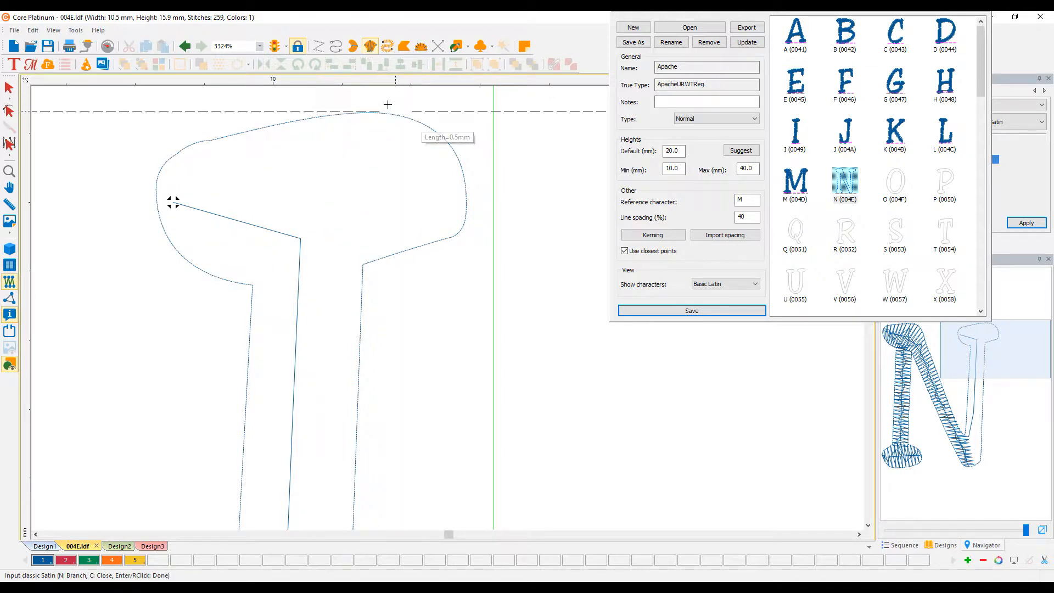
Trace the N's upper-right serif as a satin outline, dipping slightly into the right stem, and close the shape
click(361, 48)
click(302, 291)
click(199, 270)
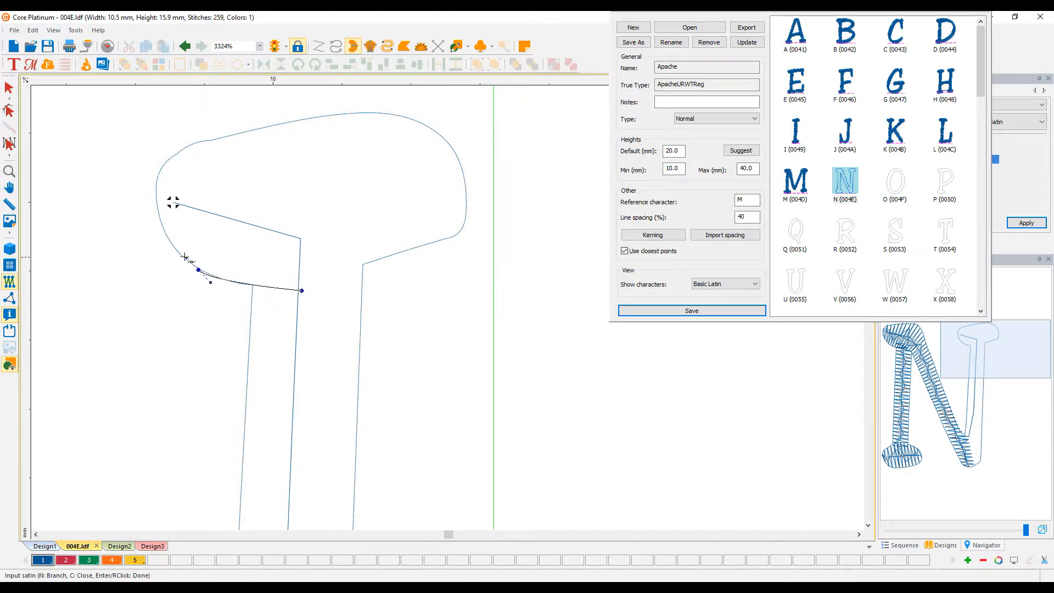
drag(159, 173, 287, 126)
drag(412, 117, 465, 182)
drag(456, 236, 424, 243)
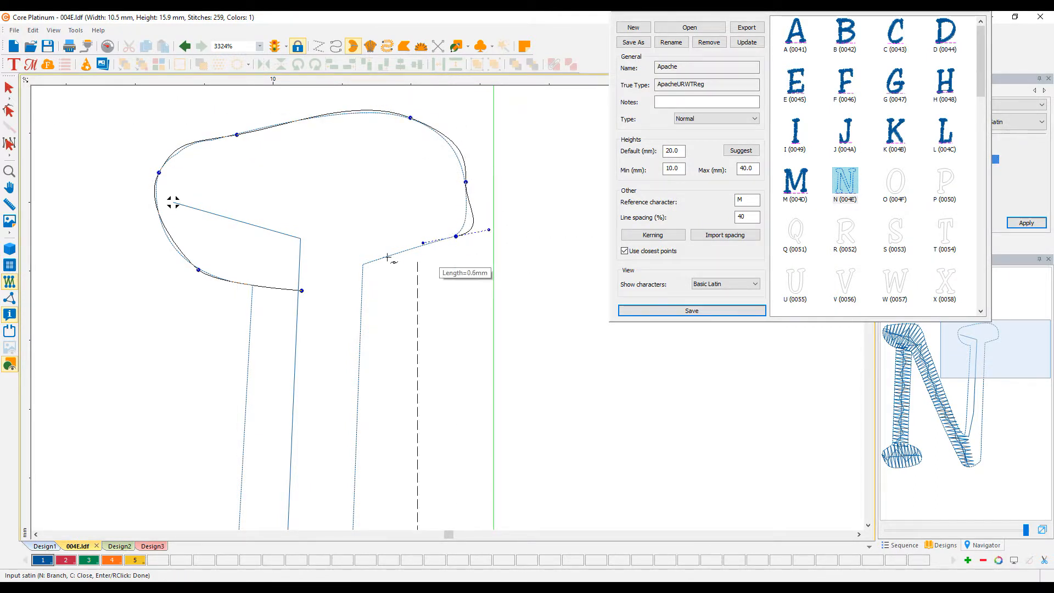
click(343, 277)
click(313, 290)
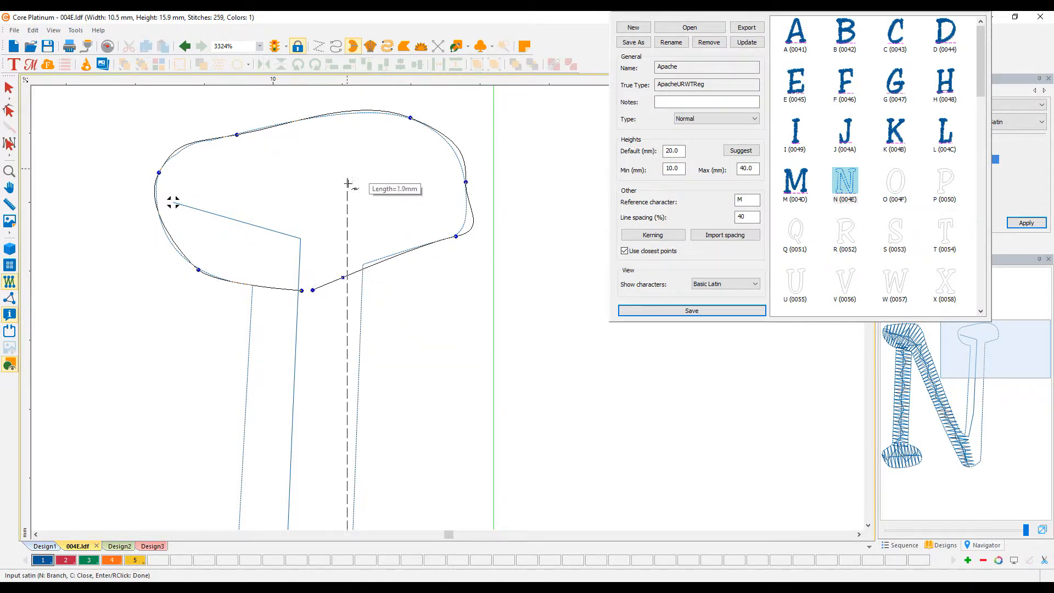
right_click(299, 230)
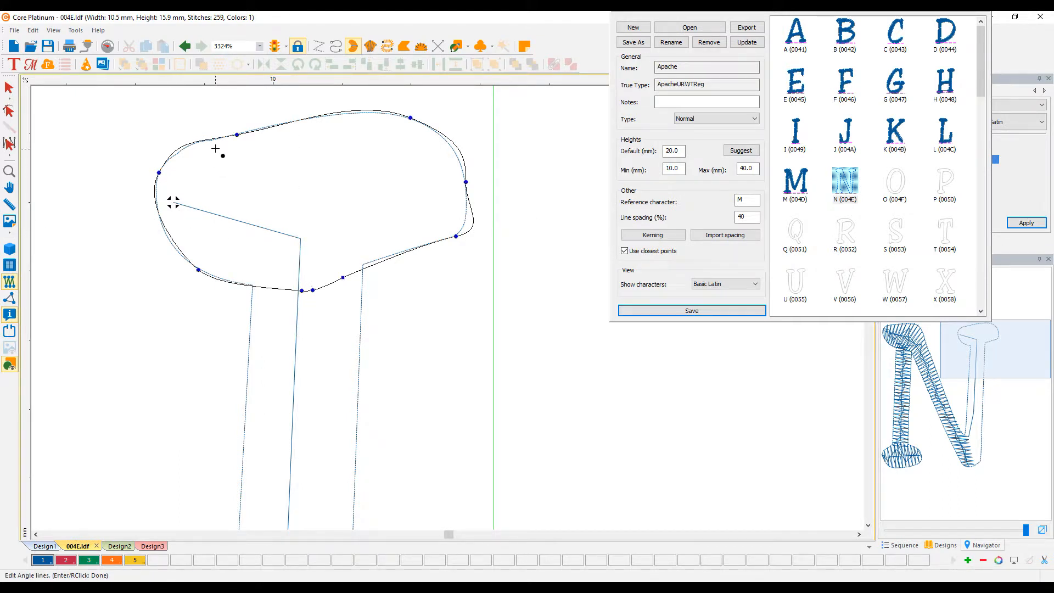
Add a near-vertical angle line across the upper-right serif's left part, with entry at its left end and exit at its lower edge over the stem
drag(221, 186, 229, 283)
right_click(267, 229)
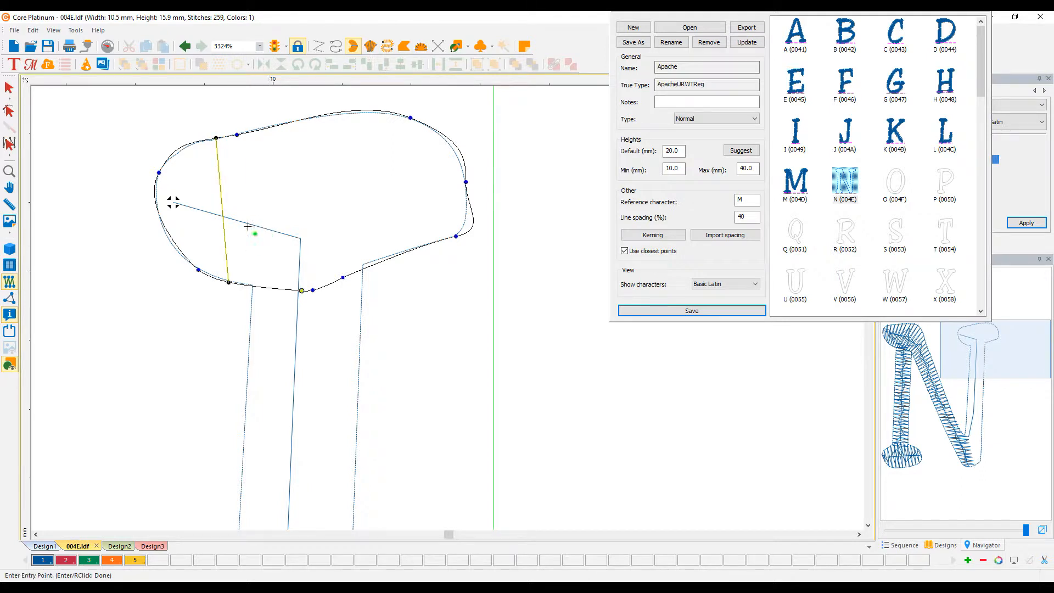
click(175, 199)
click(279, 289)
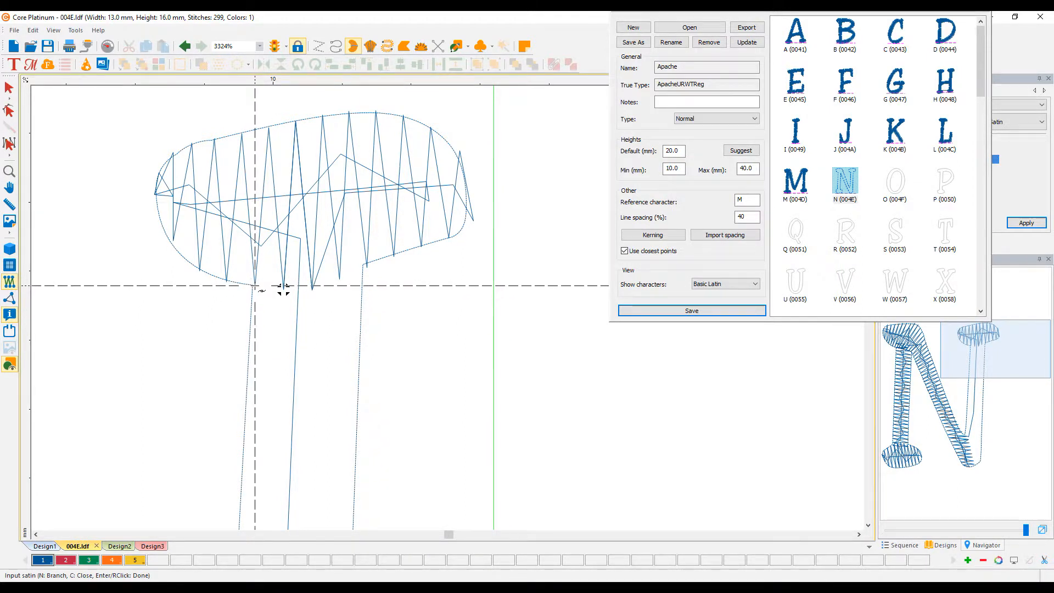
Start a classic satin down the N's right stem, placing point pairs at the serif junction and partway down the stem
click(354, 47)
click(370, 46)
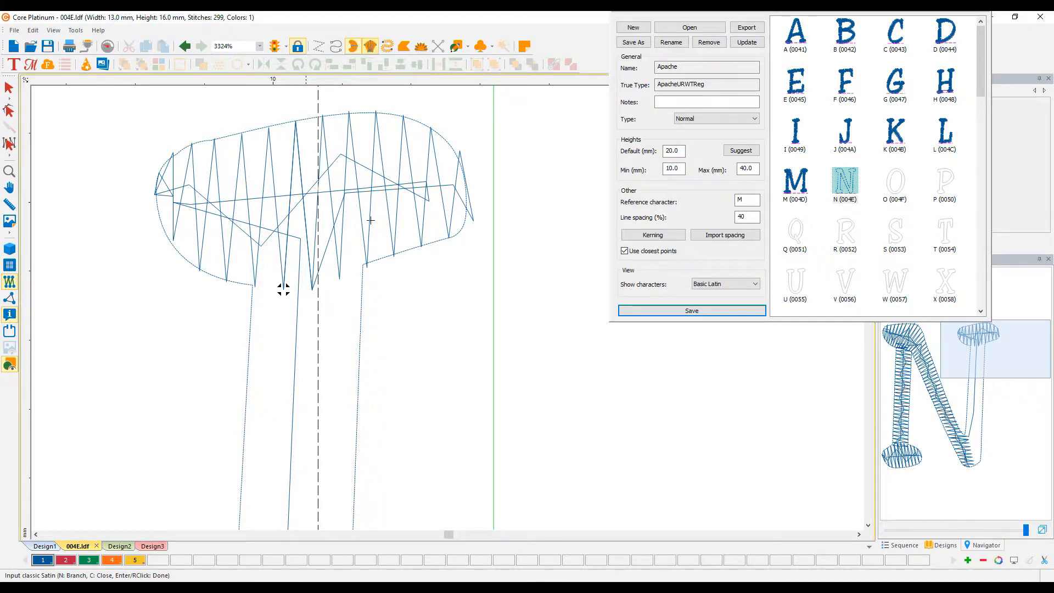
click(364, 265)
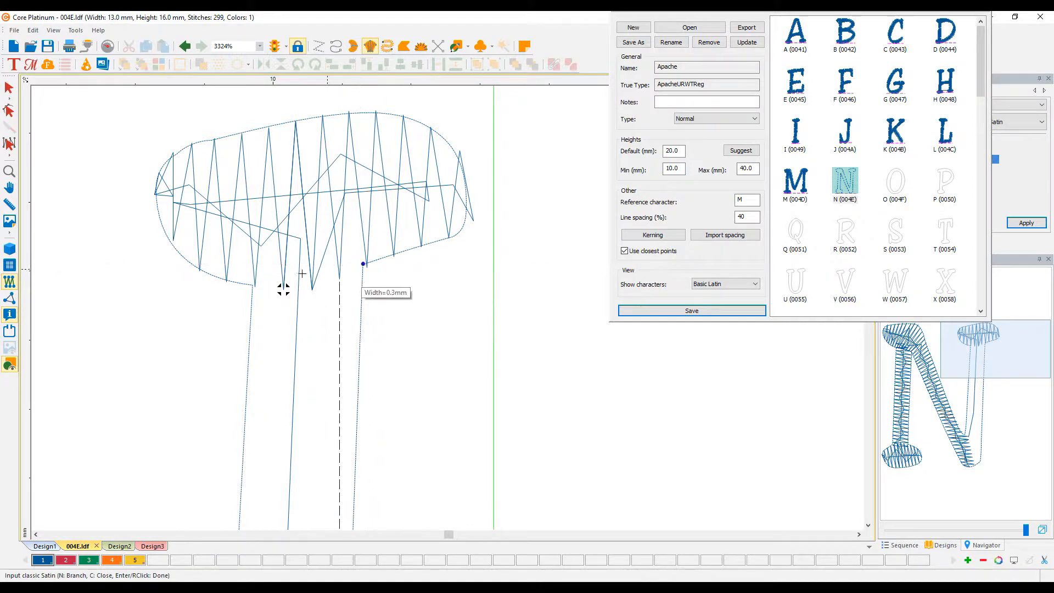
click(253, 280)
scroll(313, 372, down, 3)
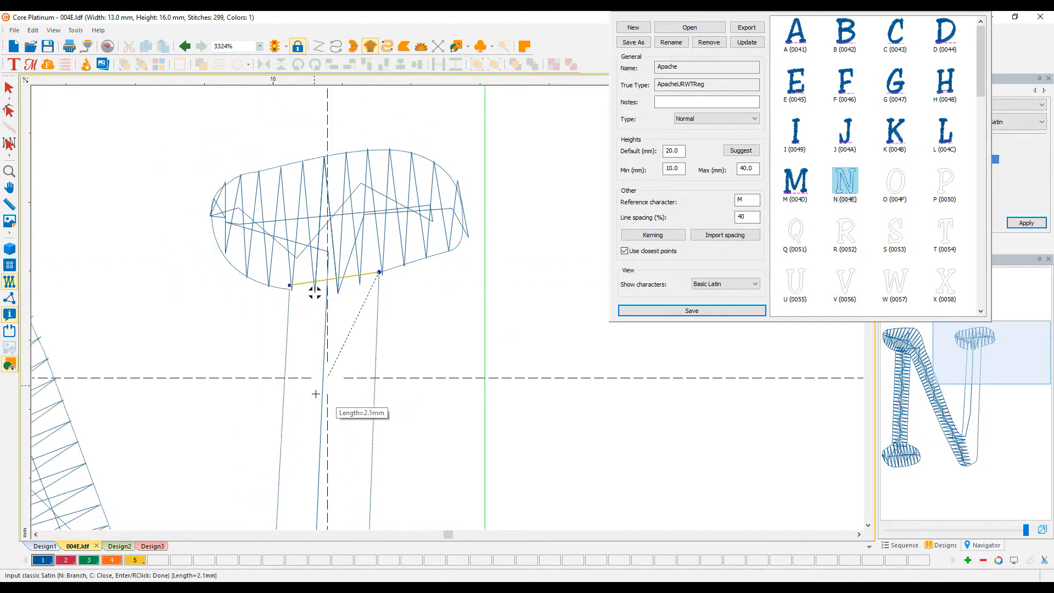
scroll(342, 400, down, 4)
click(407, 480)
click(363, 477)
Continue the satin down the N's right stem with point pairs past the diagonal's junction to the rounded base, and finish the outline
scroll(369, 490, down, 2)
scroll(366, 486, down, 4)
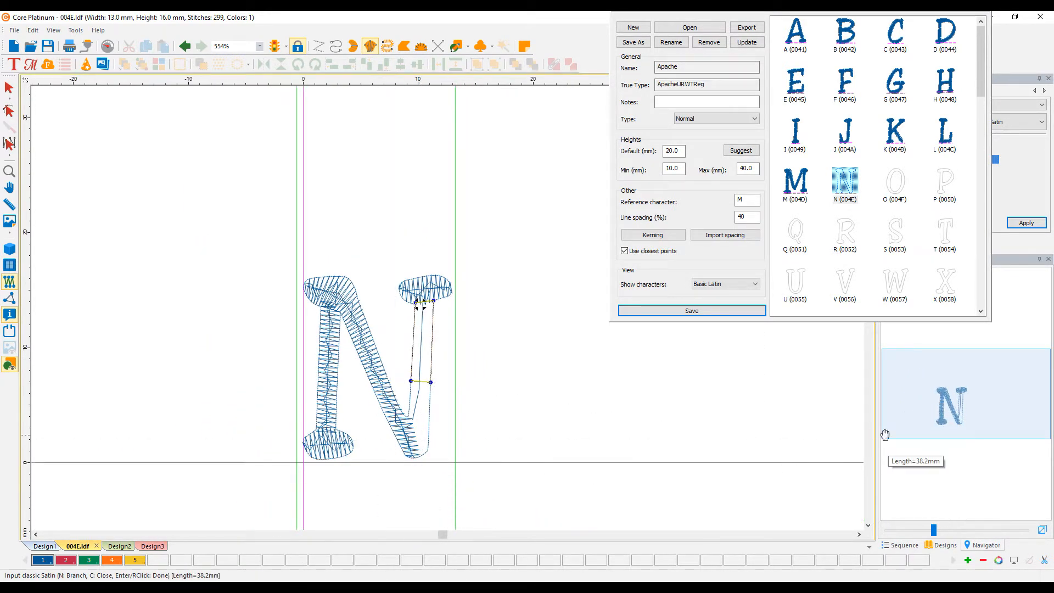
scroll(425, 486, up, 2)
scroll(425, 486, up, 5)
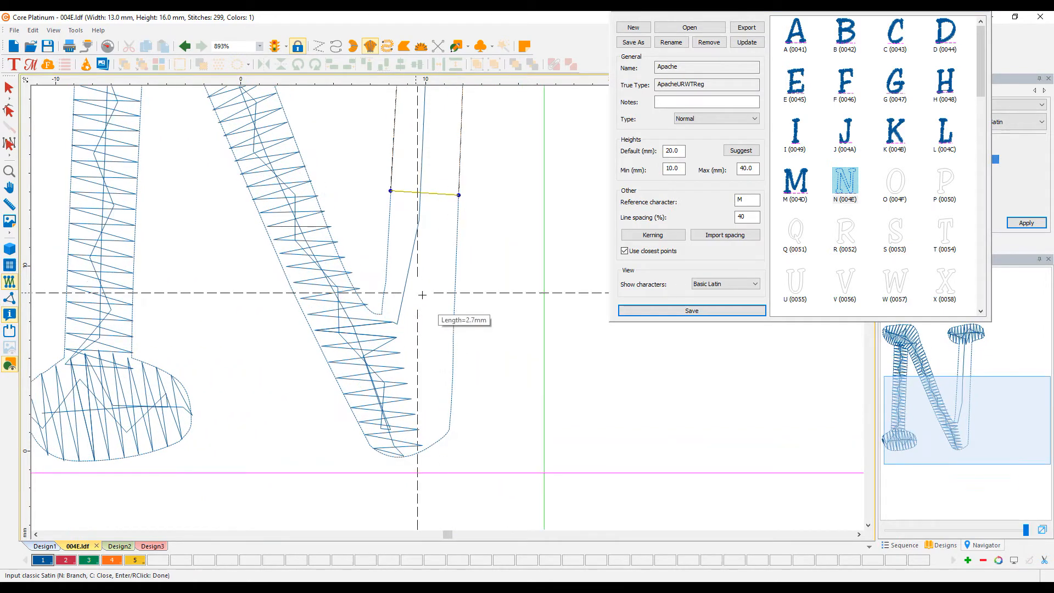
click(454, 326)
click(379, 325)
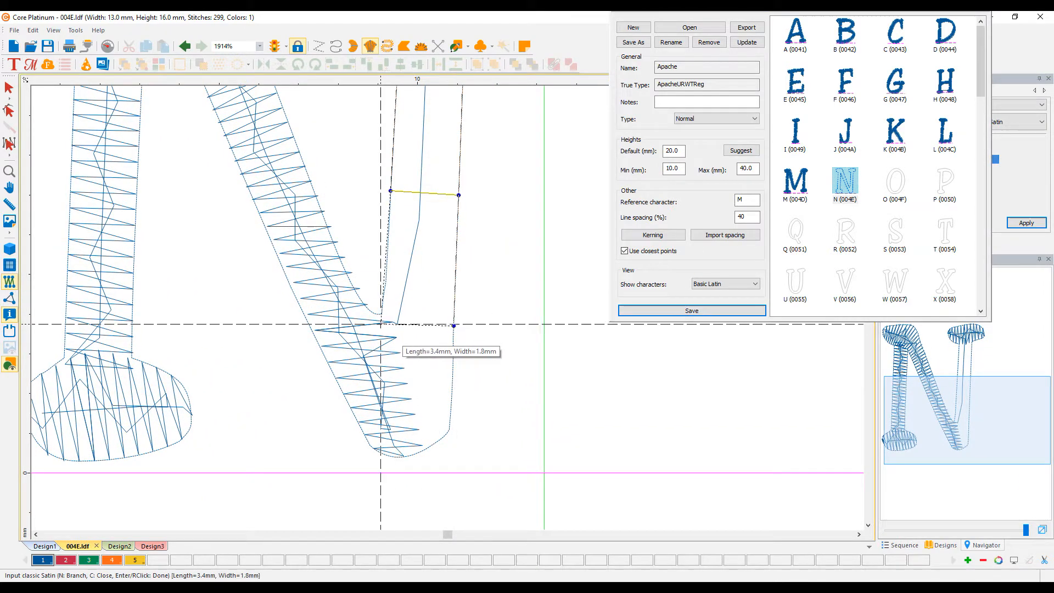
click(449, 429)
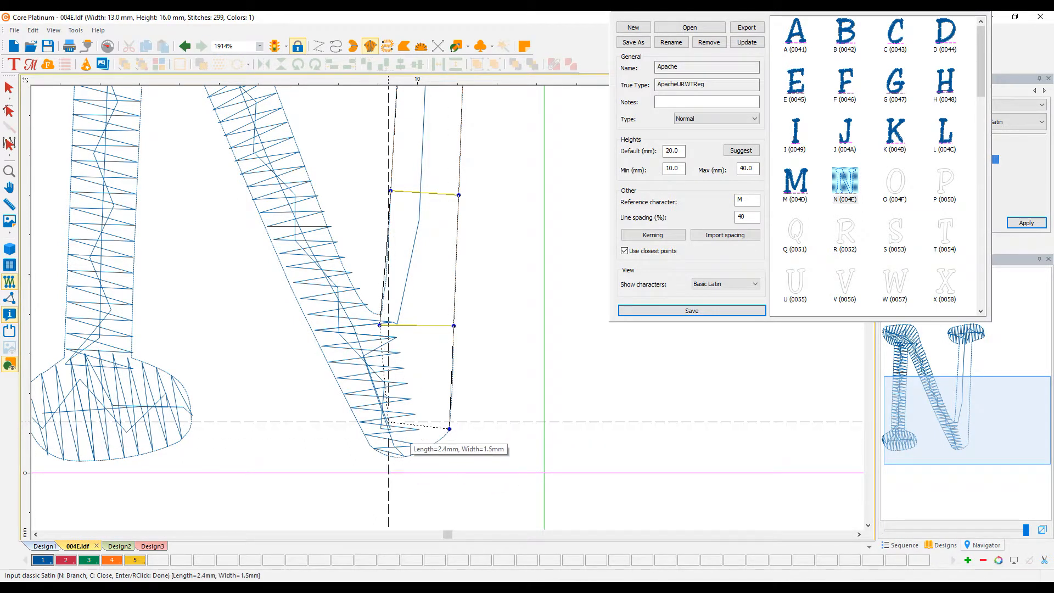
click(385, 426)
click(412, 454)
click(386, 457)
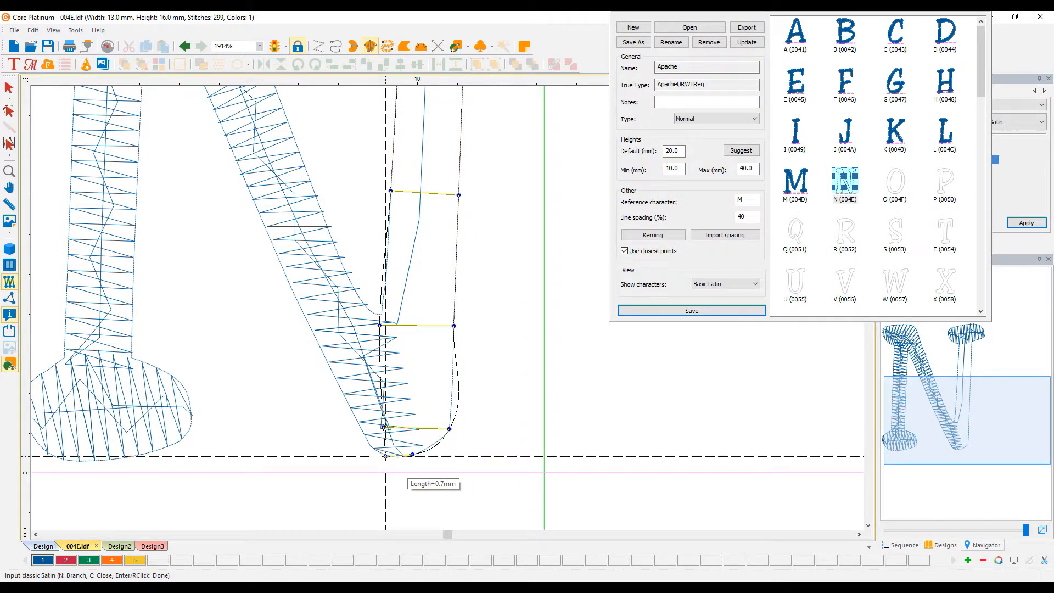
key(Return)
Set the right stem satin's entry point at the upper serif junction and its exit point near the lower right edge
scroll(436, 268, down, 4)
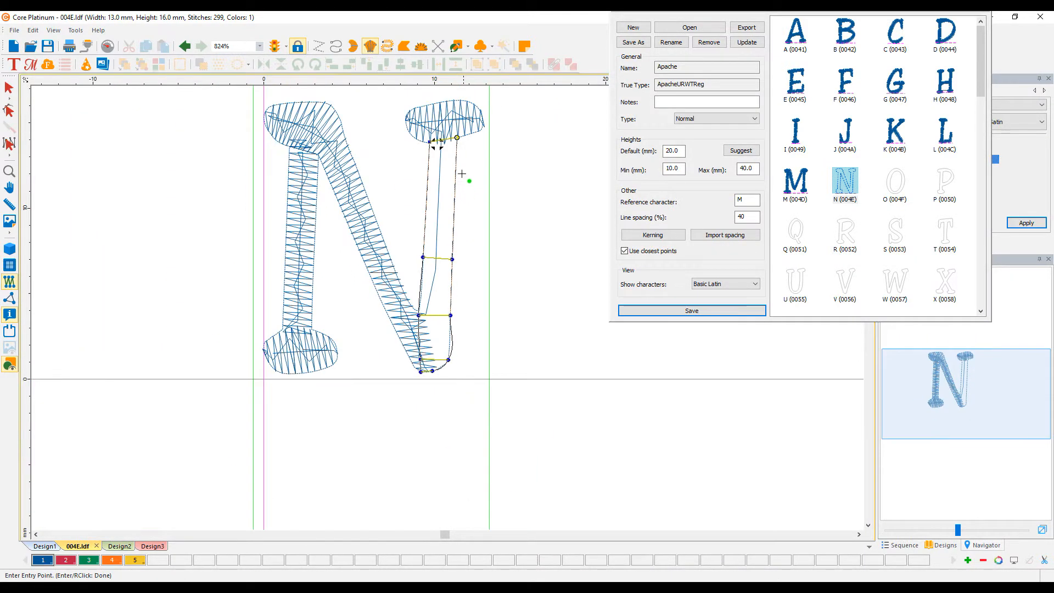
click(440, 143)
click(446, 345)
Reshape the bulging lower-right edge of the N's right stem satin so it follows the letter's artwork outline
scroll(446, 354, up, 4)
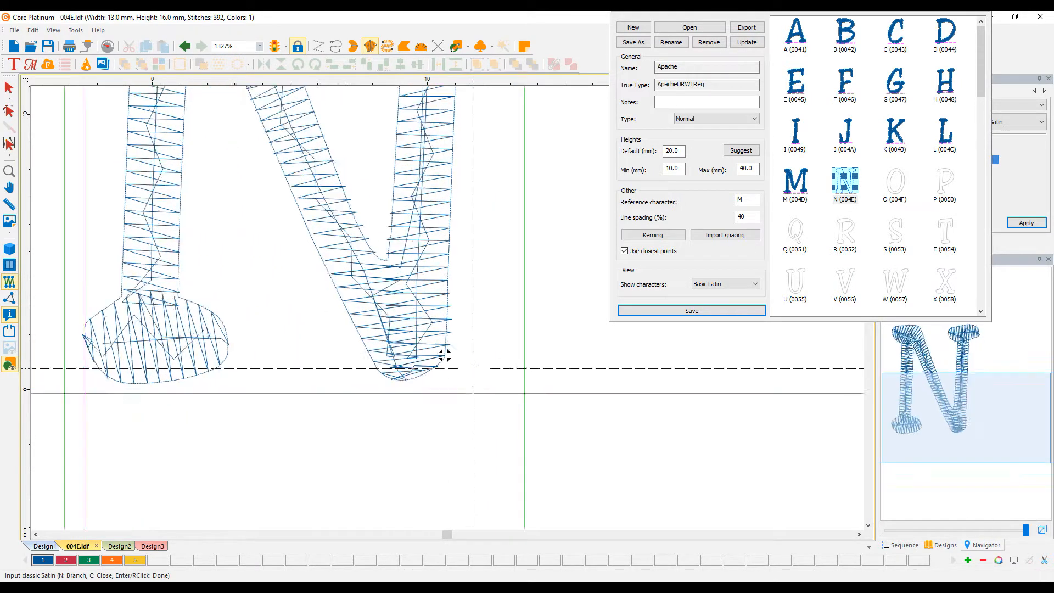
click(9, 110)
click(365, 300)
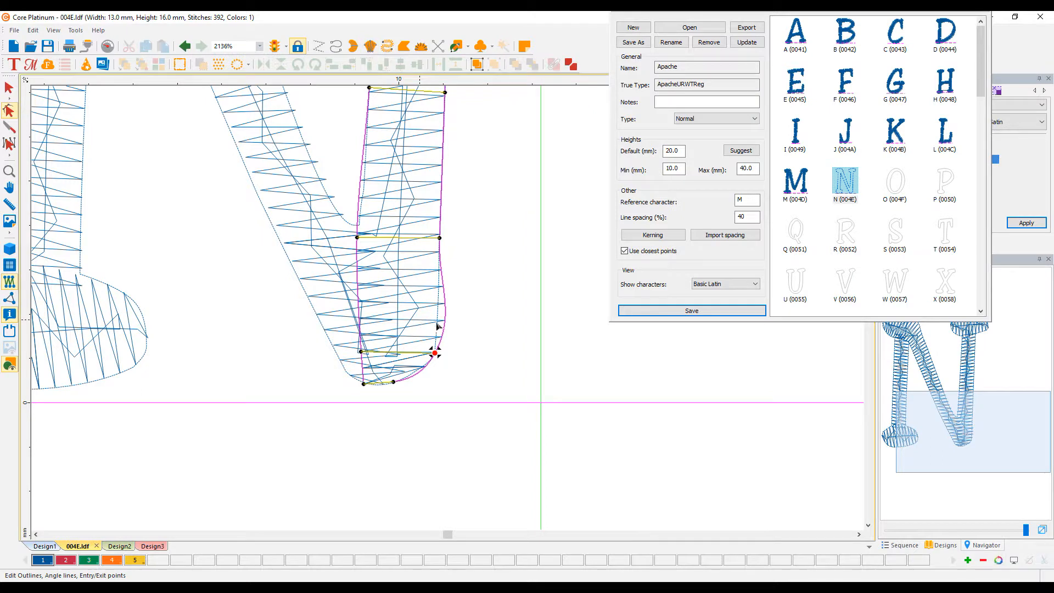
drag(448, 321, 440, 322)
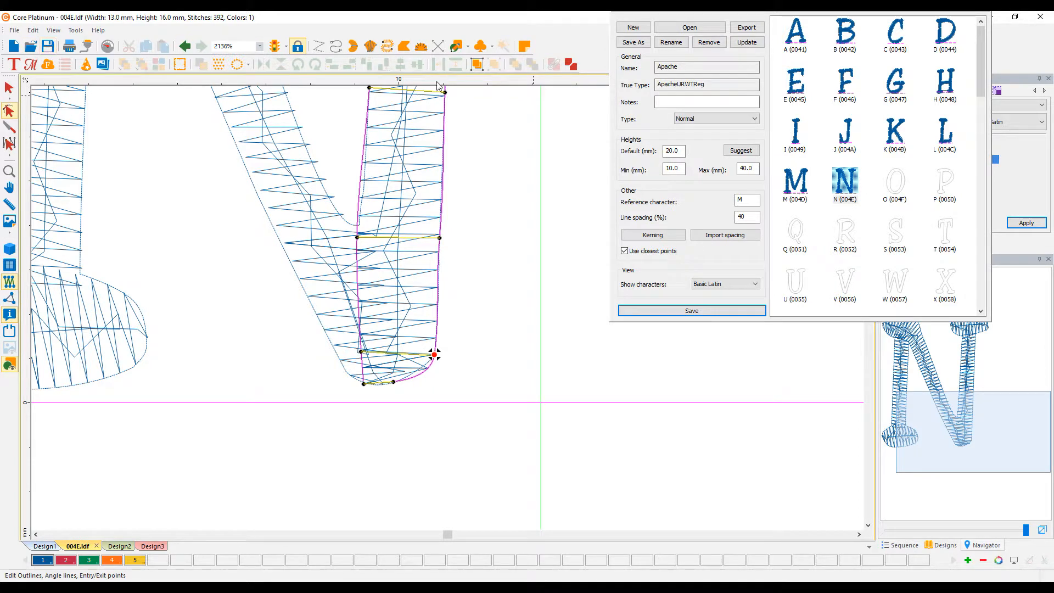
Open the letter O (004F) of the Apache font for editing
double_click(901, 181)
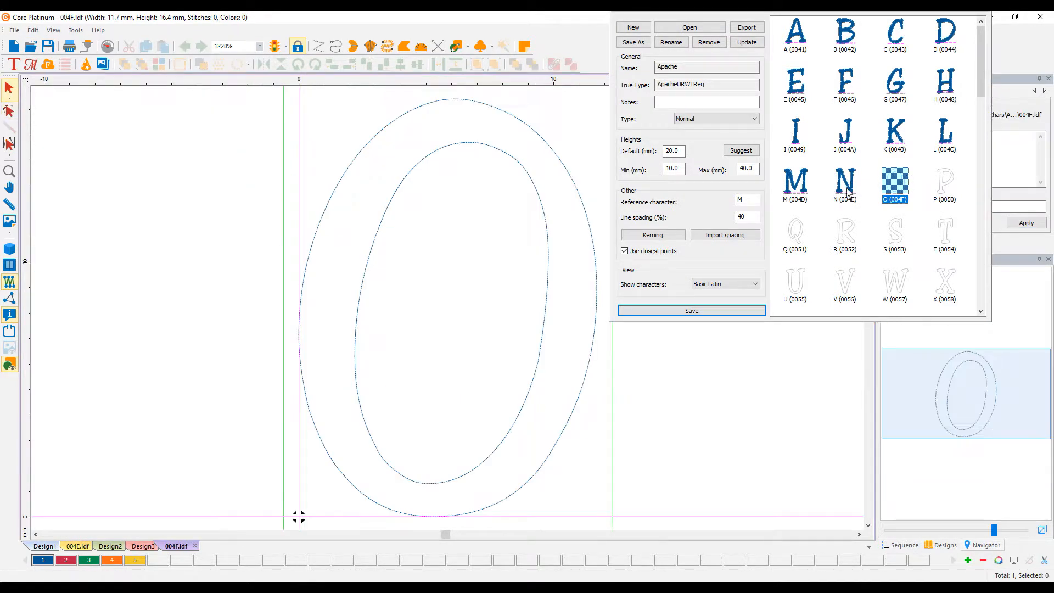
Trace the O with a classic satin, placing seven inner and outer point pairs clockwise from its left side, and generate the stitches
click(371, 47)
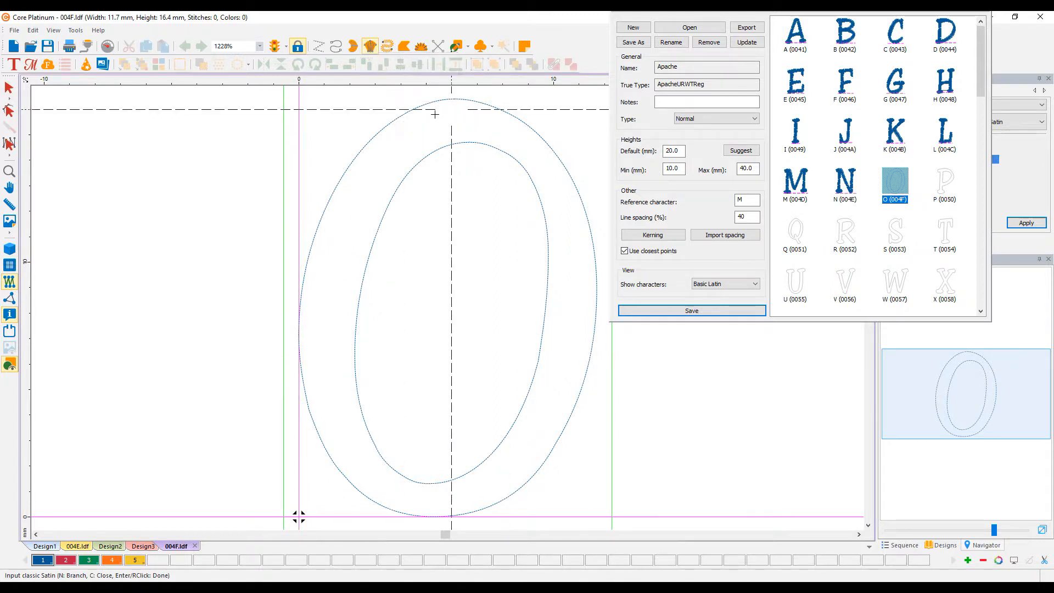
click(300, 344)
click(355, 349)
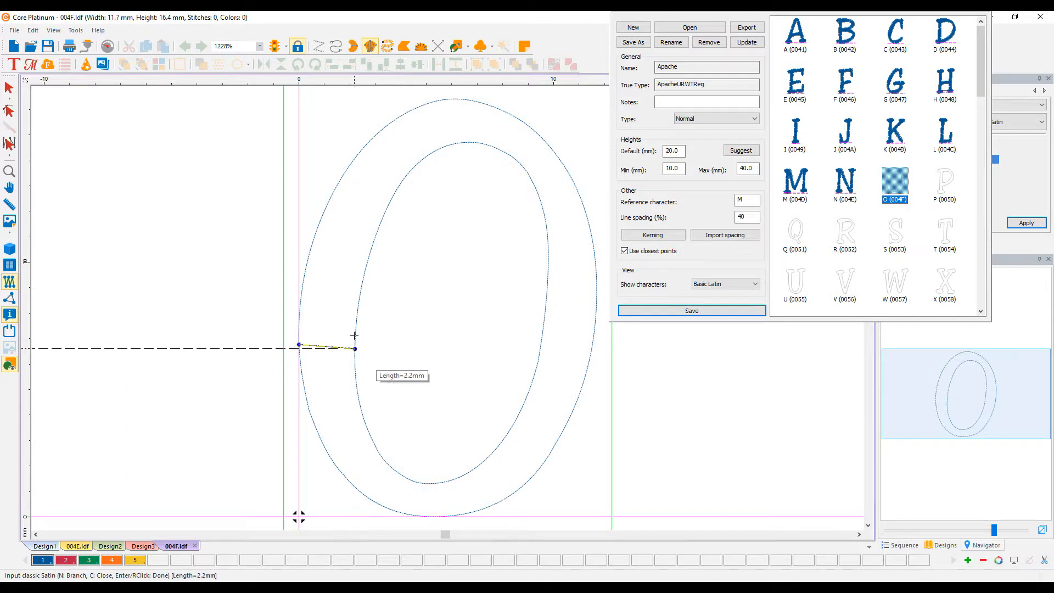
click(347, 168)
click(387, 209)
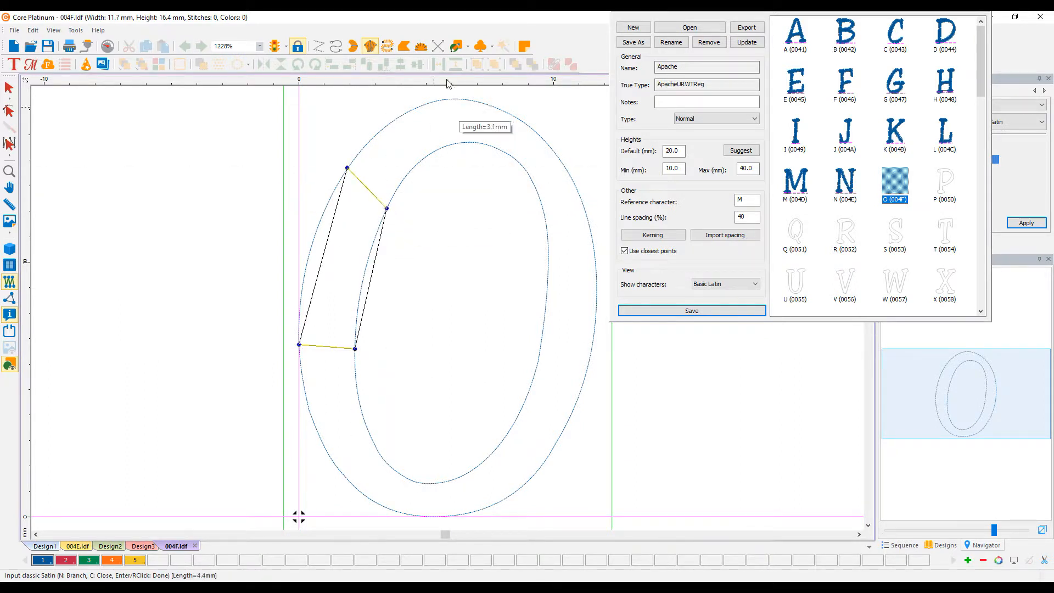
click(450, 100)
click(456, 144)
click(573, 177)
click(538, 187)
click(576, 404)
click(533, 384)
click(455, 516)
click(451, 483)
click(312, 417)
click(362, 412)
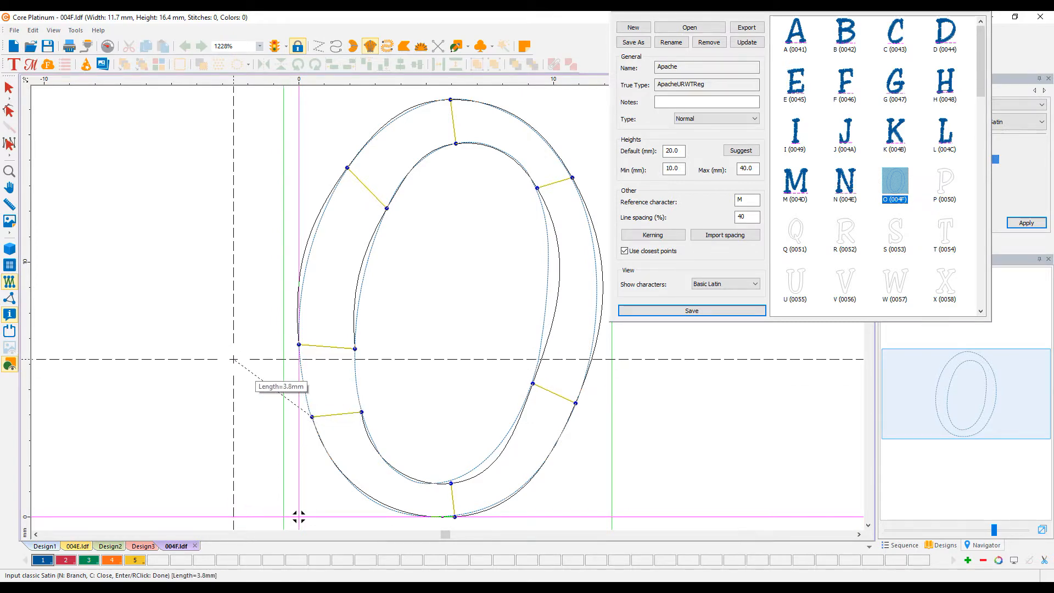
key(Return)
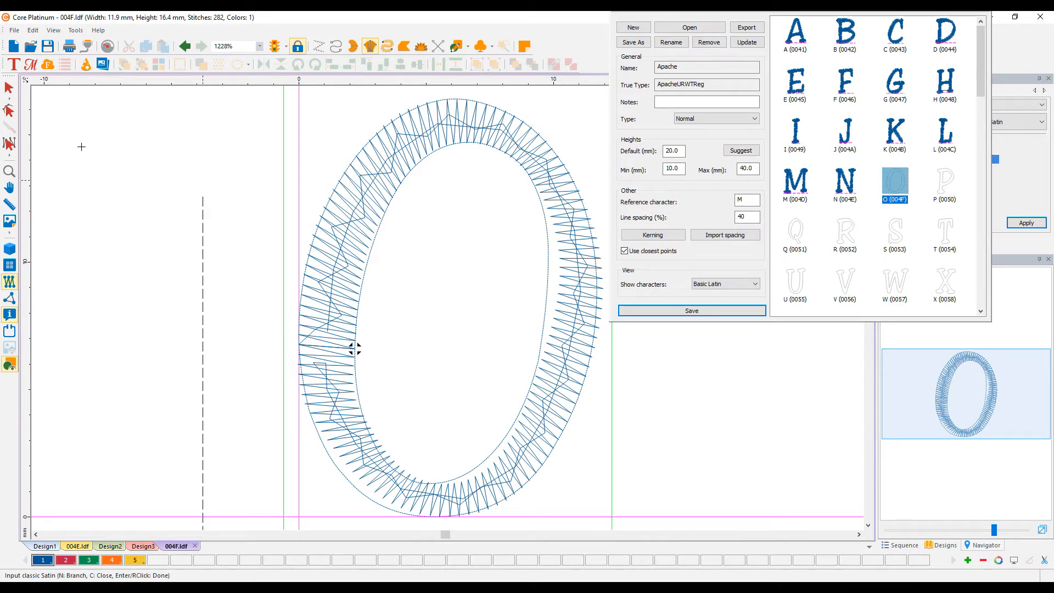
Delete the classic satin traced around the O, keeping the original artwork outline
click(15, 86)
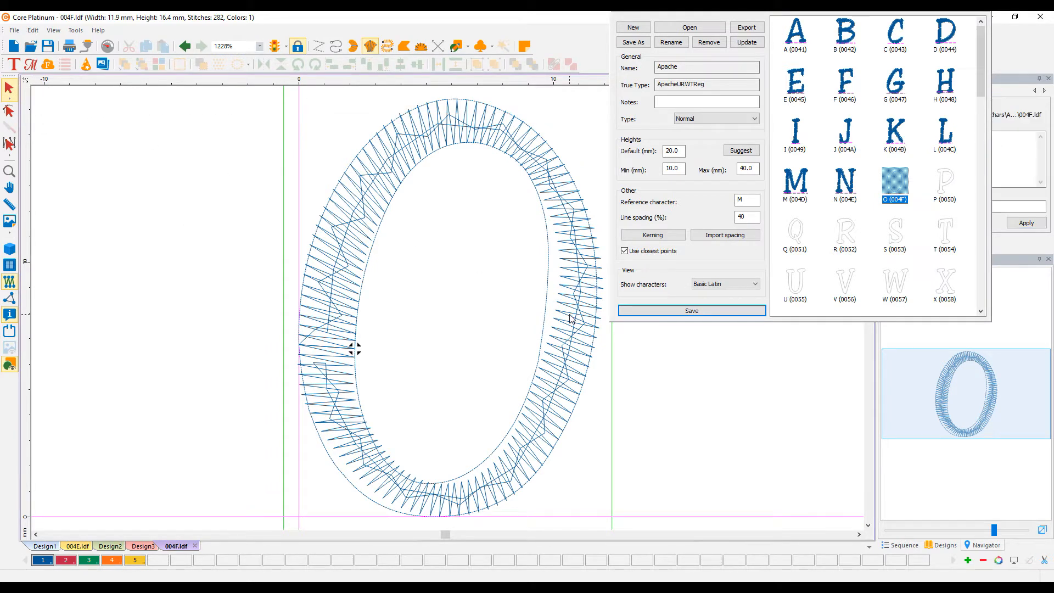
click(604, 295)
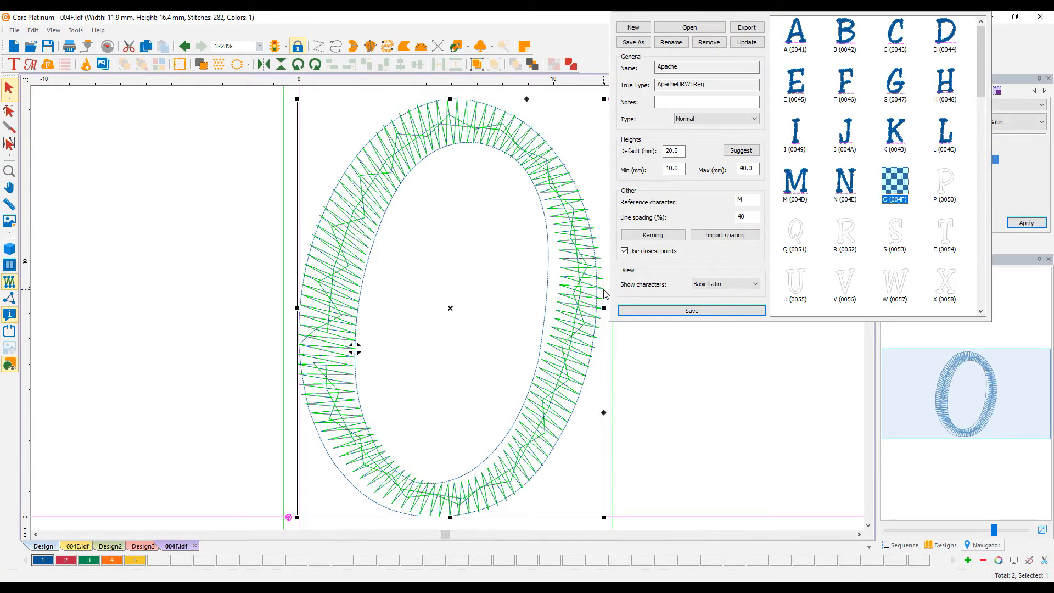
key(Delete)
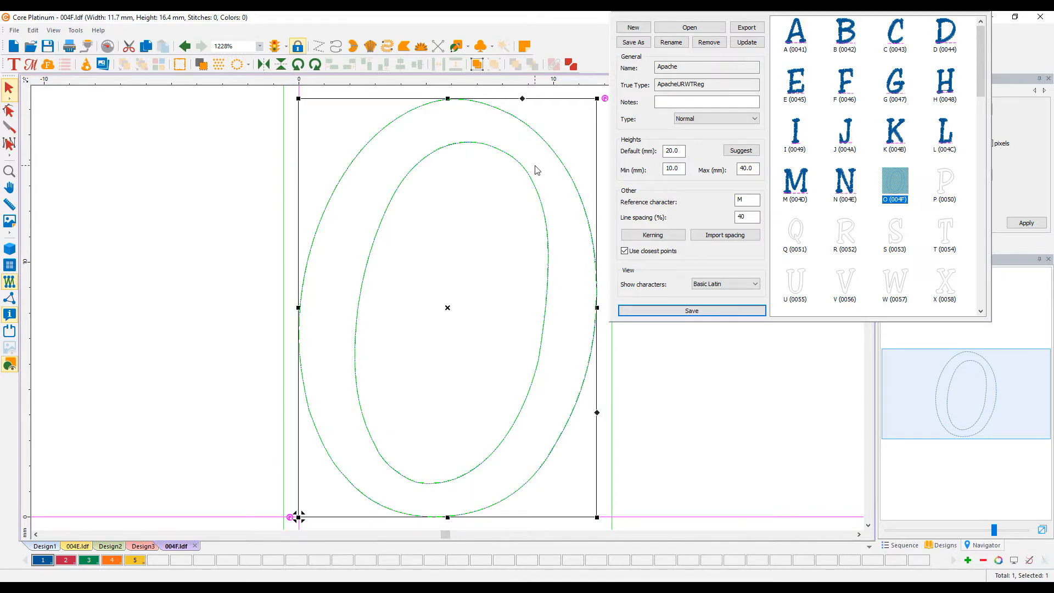
Convert the O's artwork outline to Satin and save the letter in the font
right_click(537, 170)
mouse_move(566, 266)
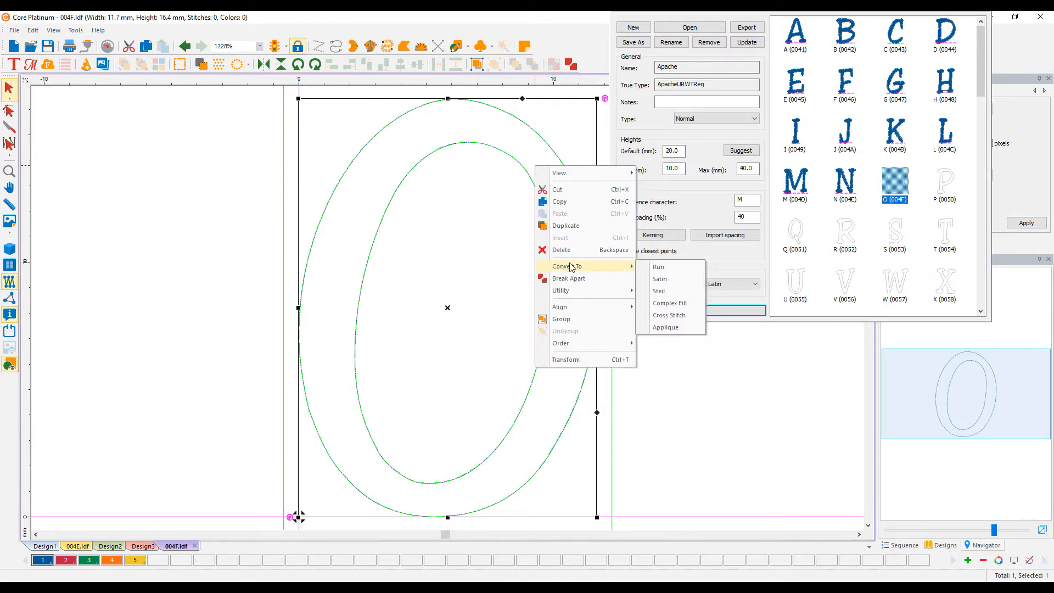
click(660, 280)
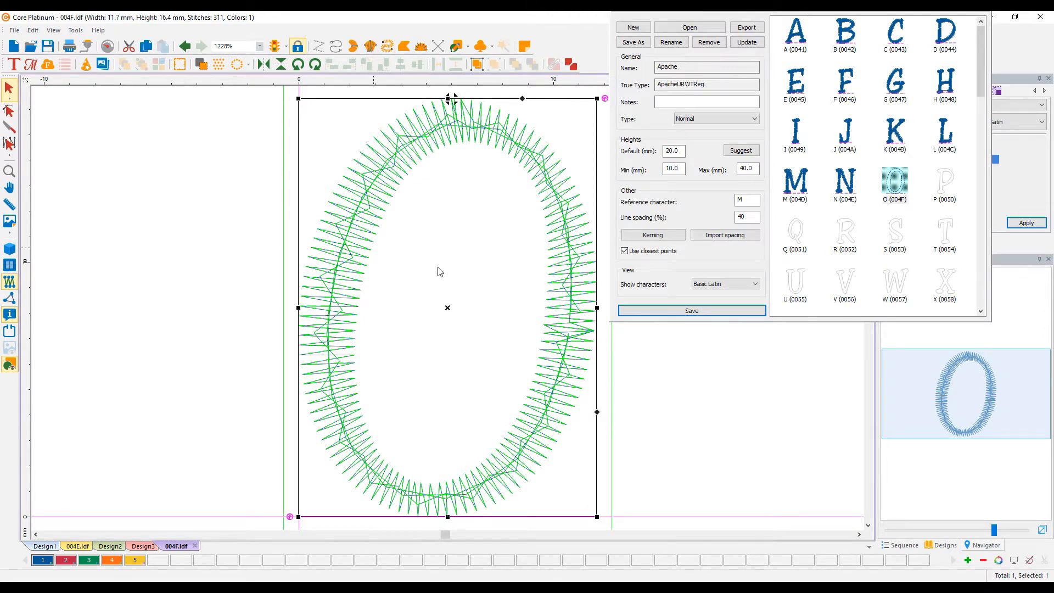
click(747, 311)
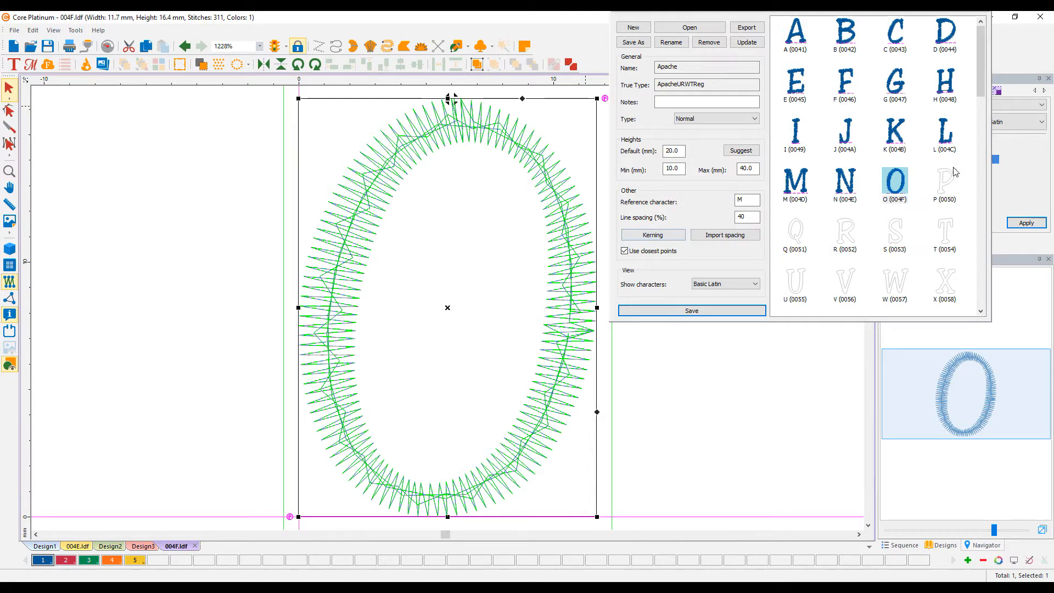
scroll(843, 259, down, 2)
scroll(840, 258, up, 2)
Create a new design and add the text ABCDEFGH, moving the Font Editor clear of the text properties
click(13, 47)
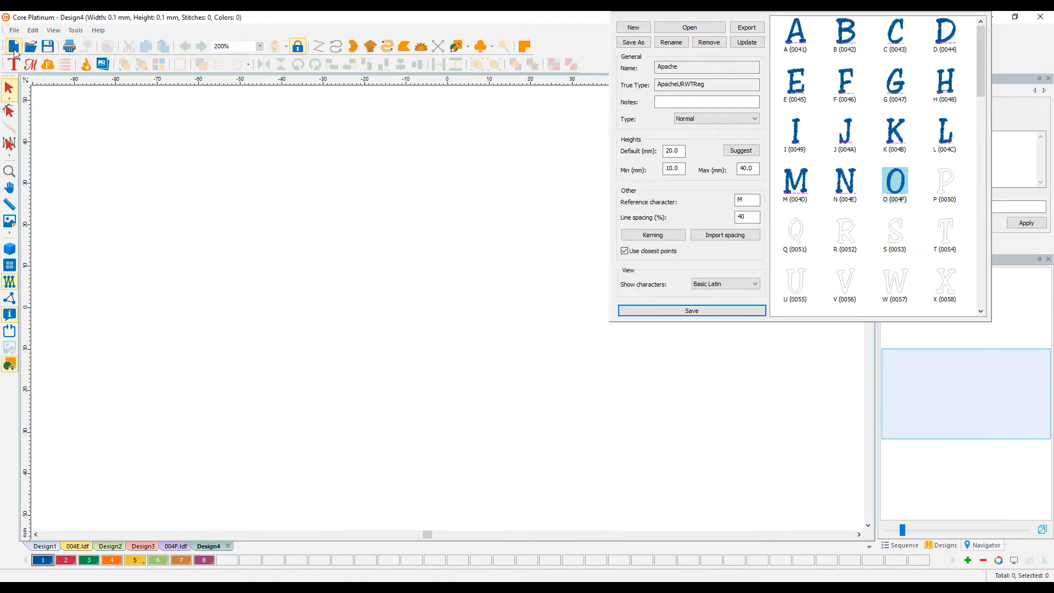
click(14, 64)
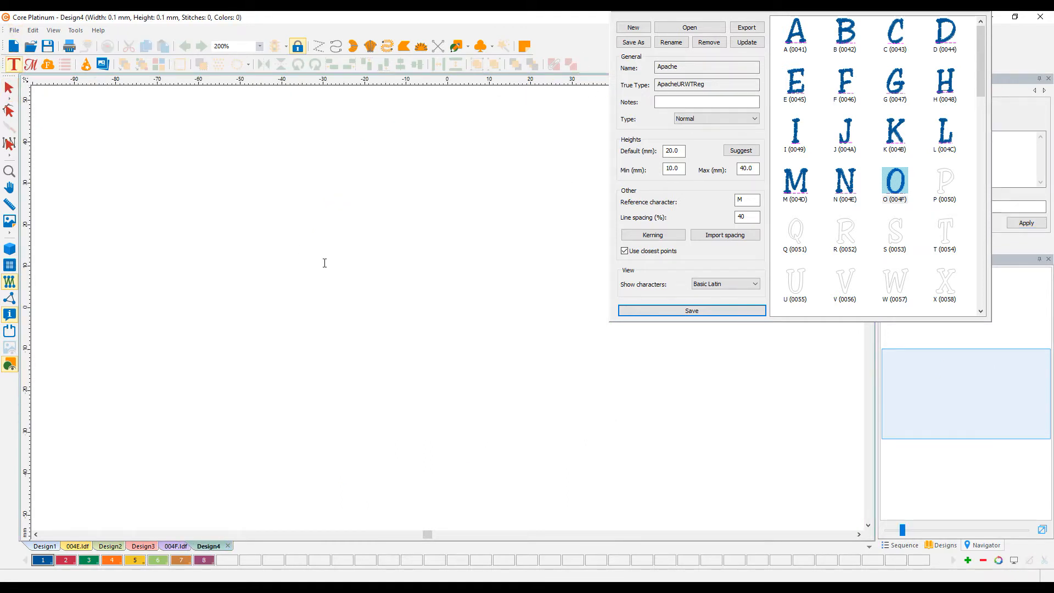
click(690, 311)
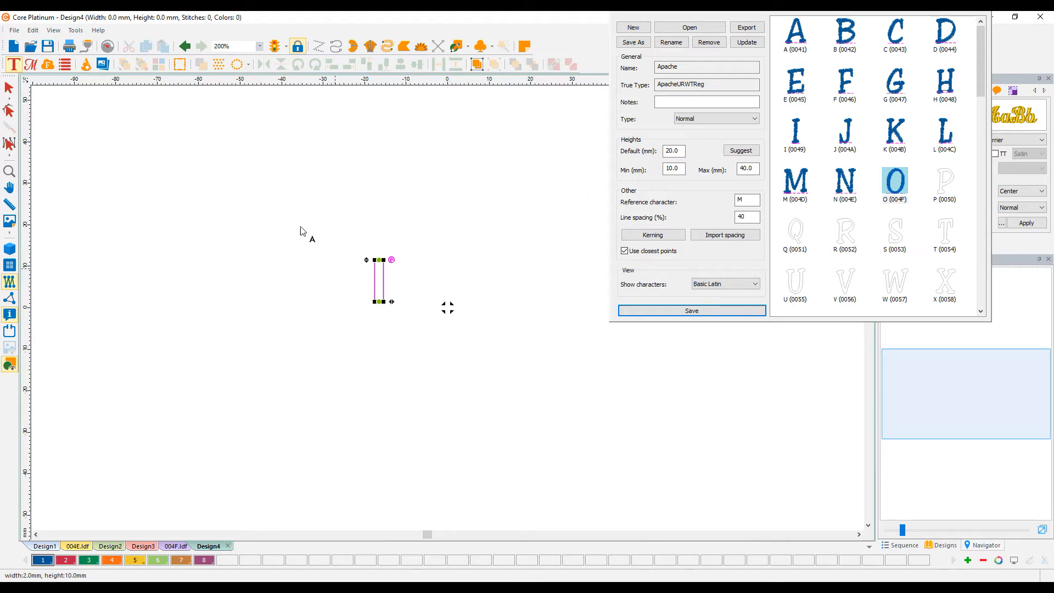
drag(780, 15, 852, 363)
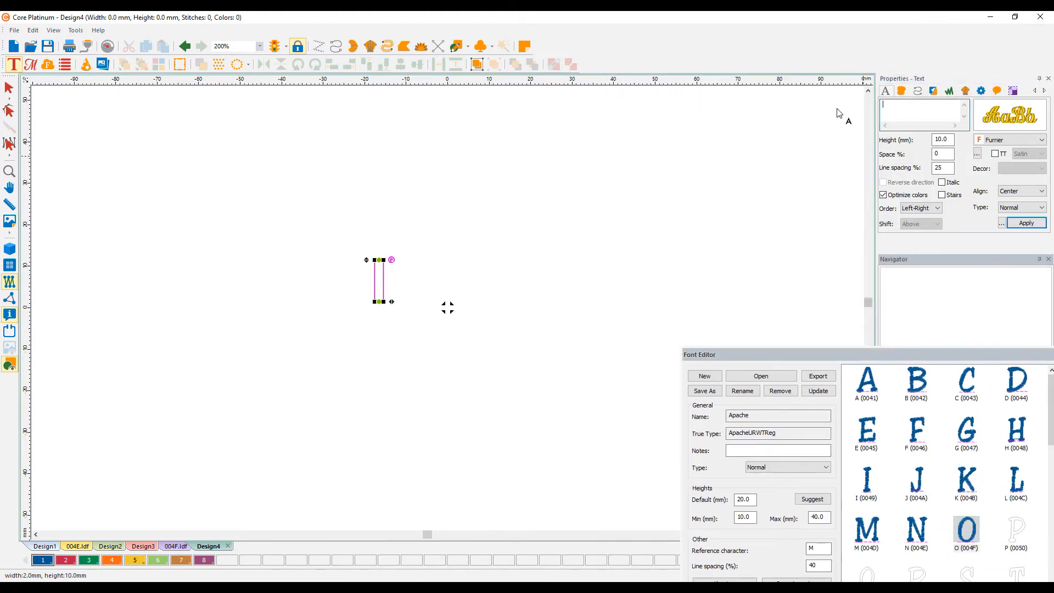
click(381, 281)
text(AB)
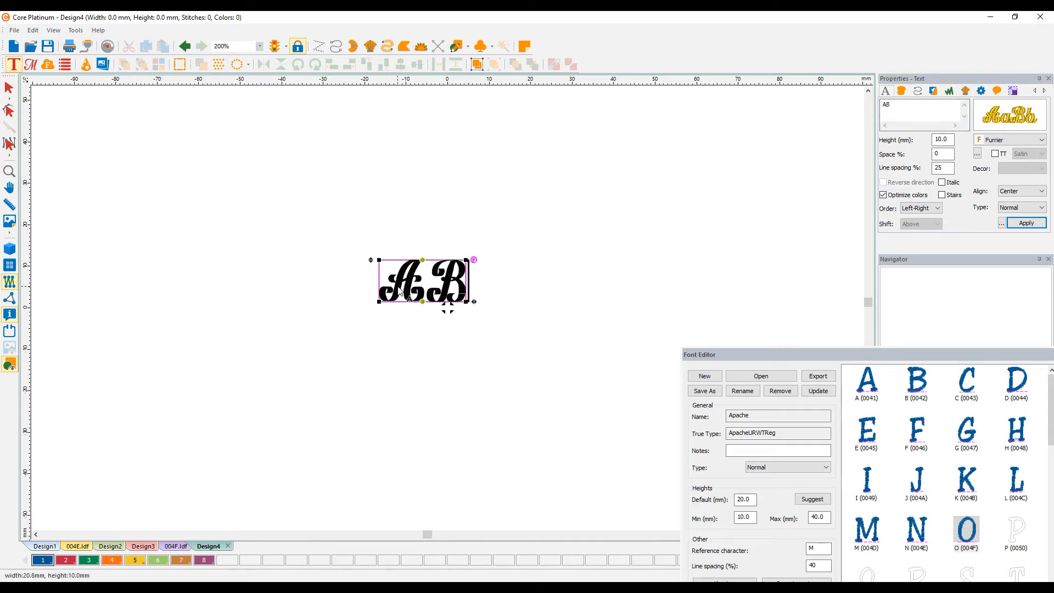
text(CDEFGH)
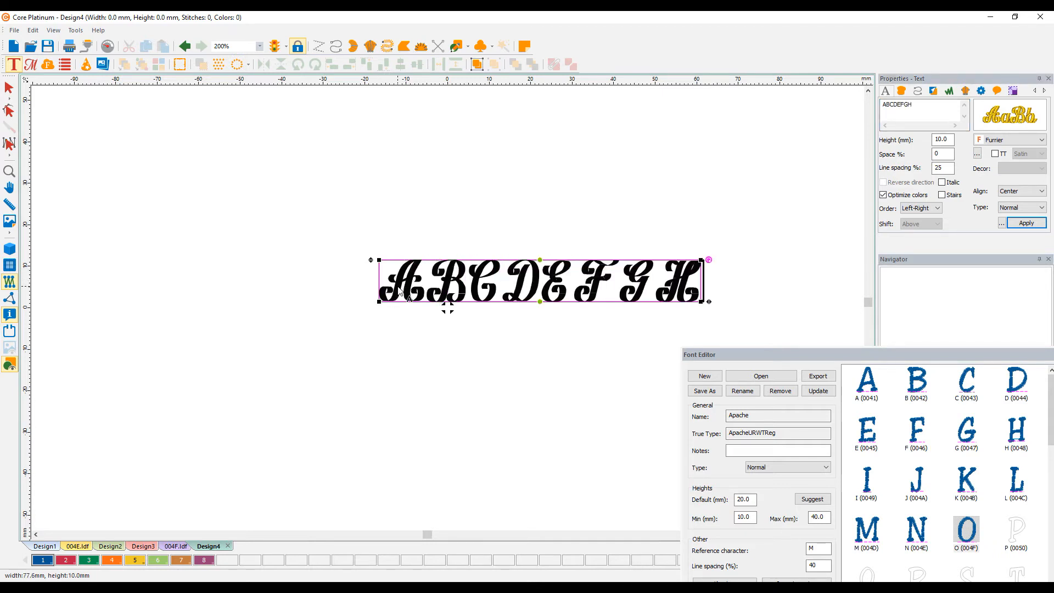
Change the text's font to Apache and deselect the finished lettering
click(1015, 141)
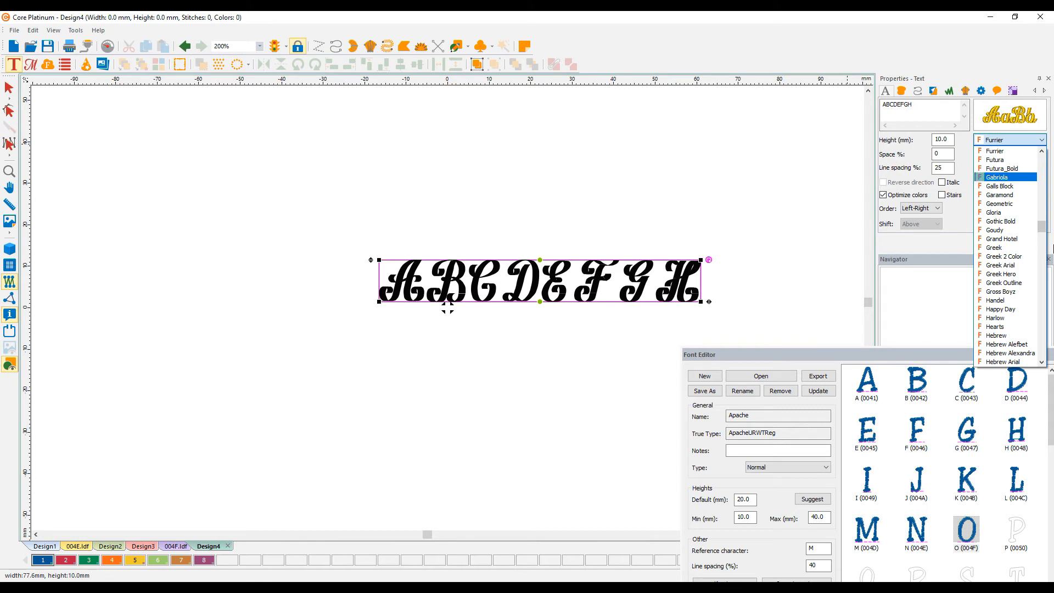
drag(1043, 233, 1042, 168)
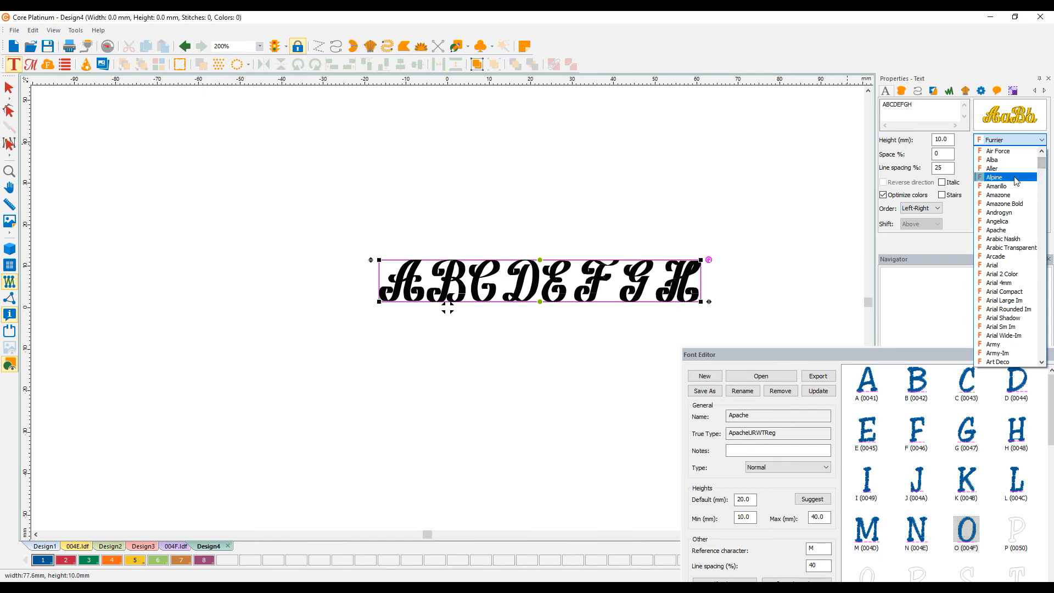
click(1008, 230)
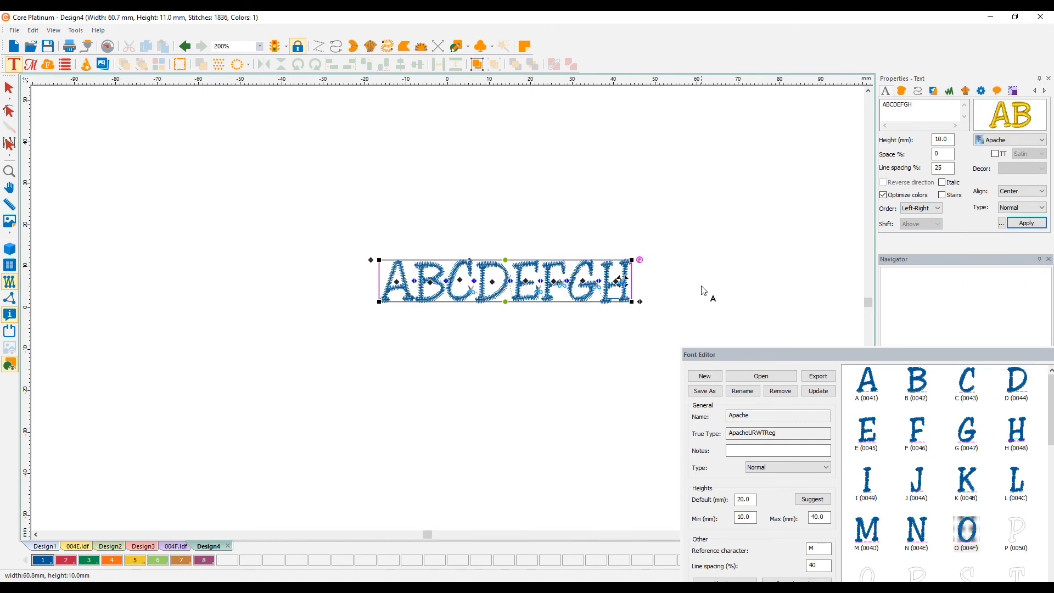
click(703, 286)
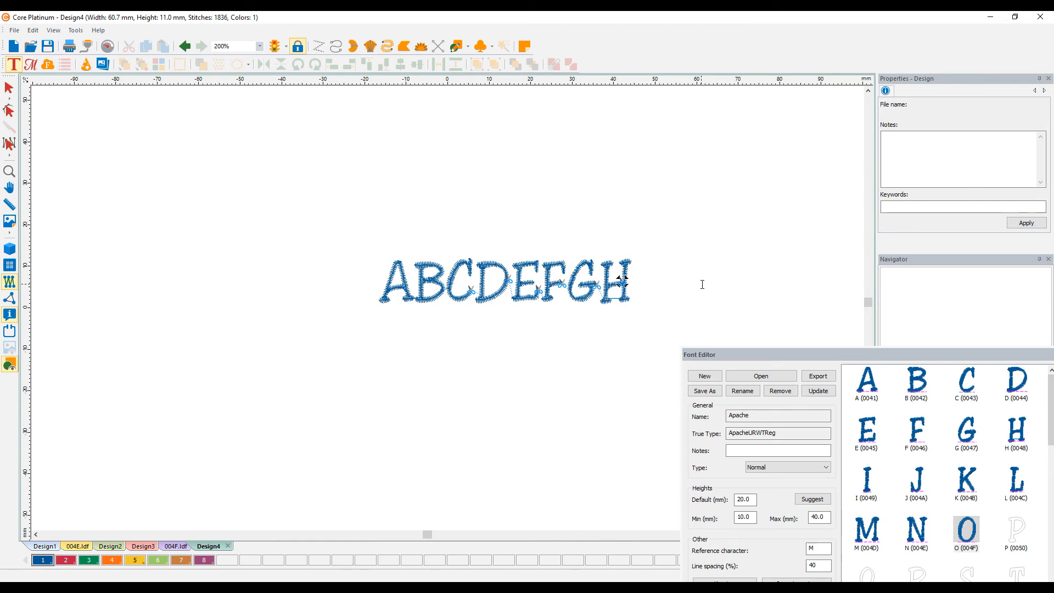